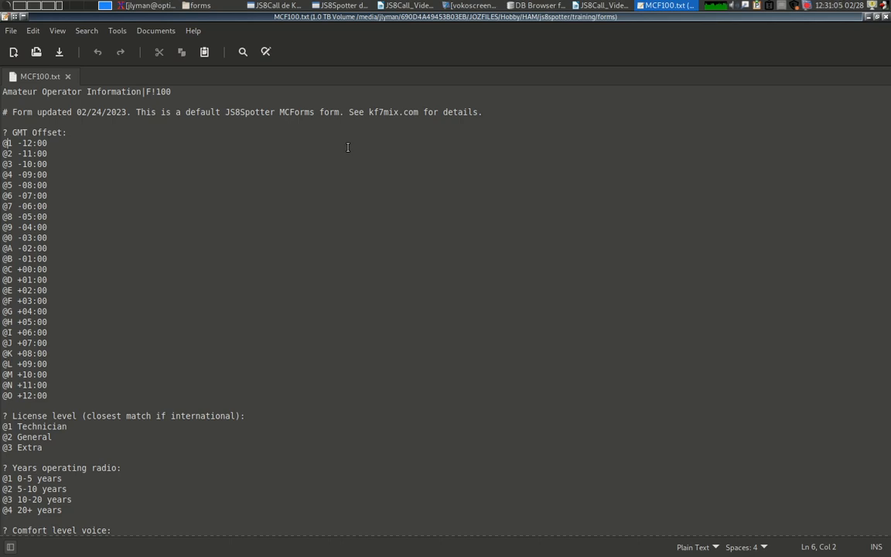
Examine the form code F!100 in the title line and the comment line with the update date in MCF100.txt
left_click_drag(146, 91, 185, 92)
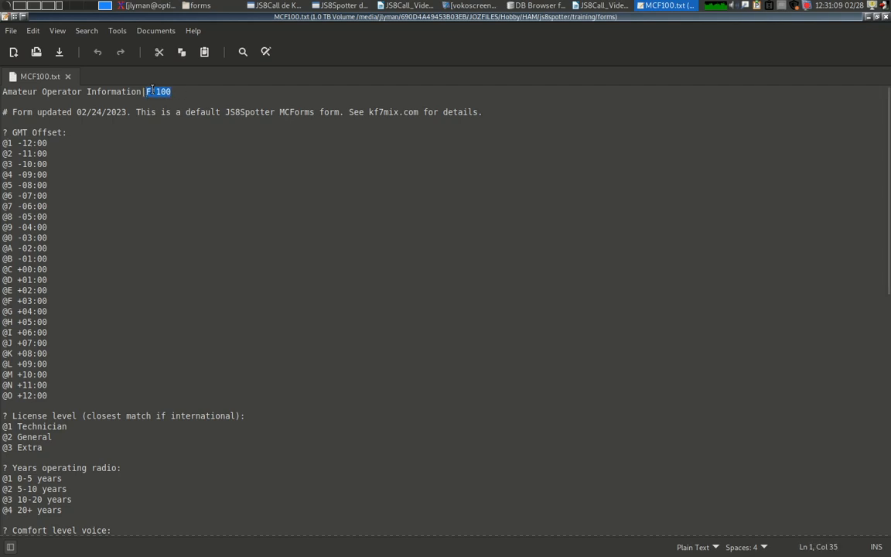
left_click(156, 92)
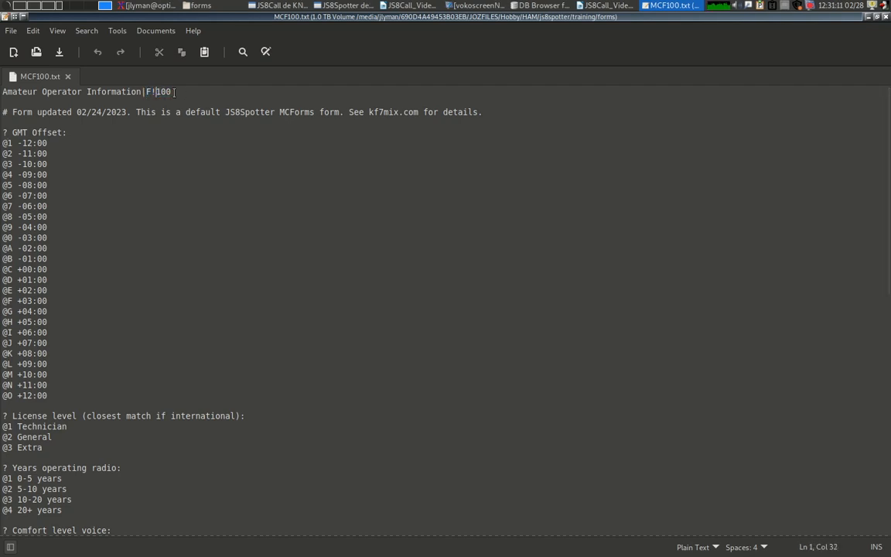
left_click_drag(157, 92, 183, 105)
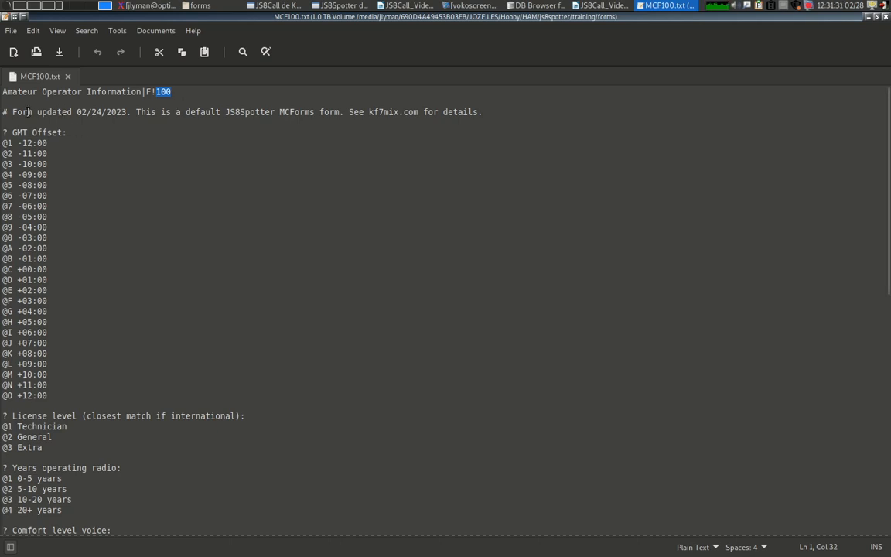
left_click(4, 113)
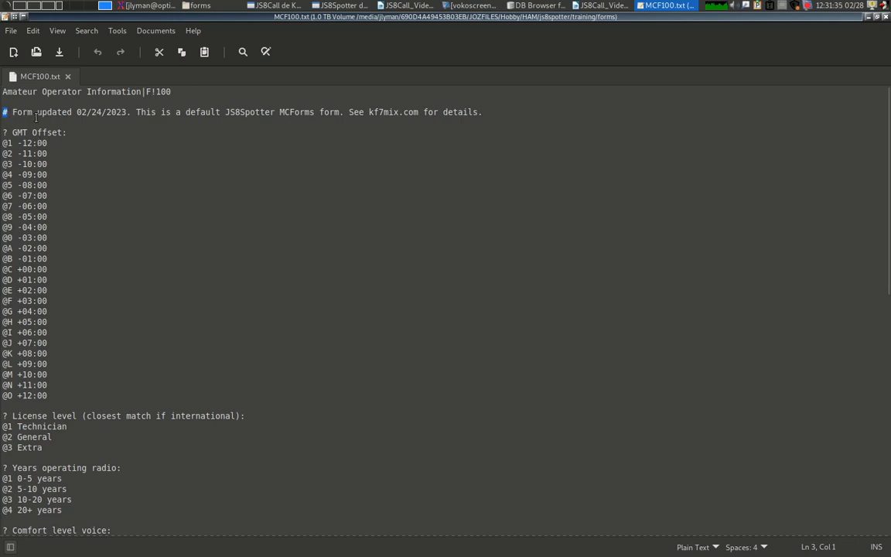
left_click(4, 132)
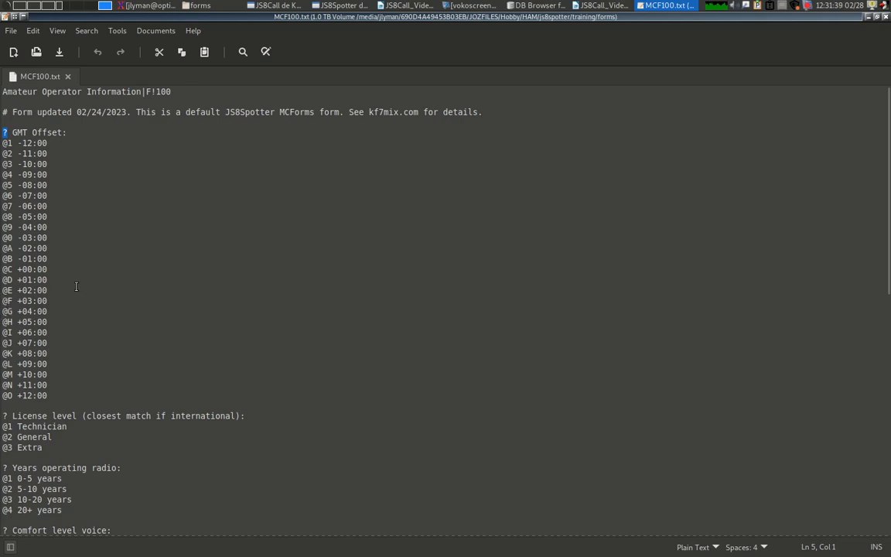
left_click(4, 112)
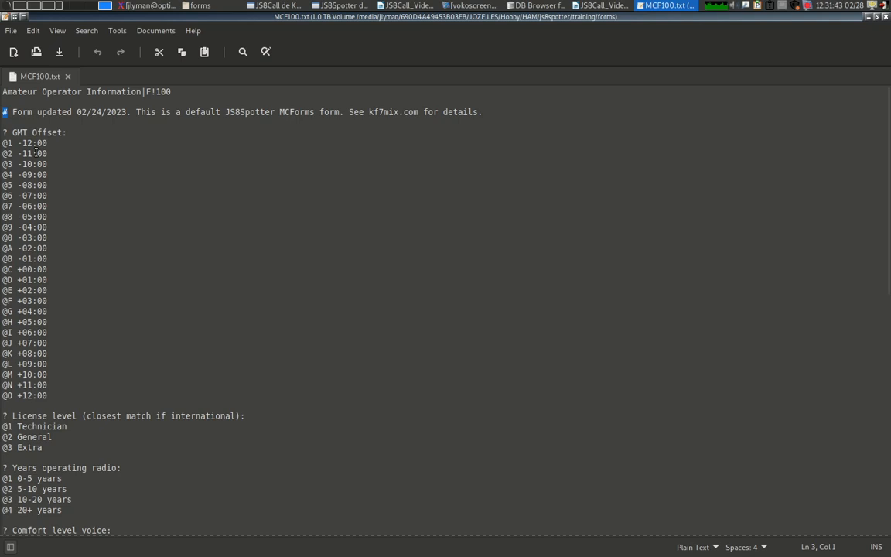
key("Right")
key("Right")
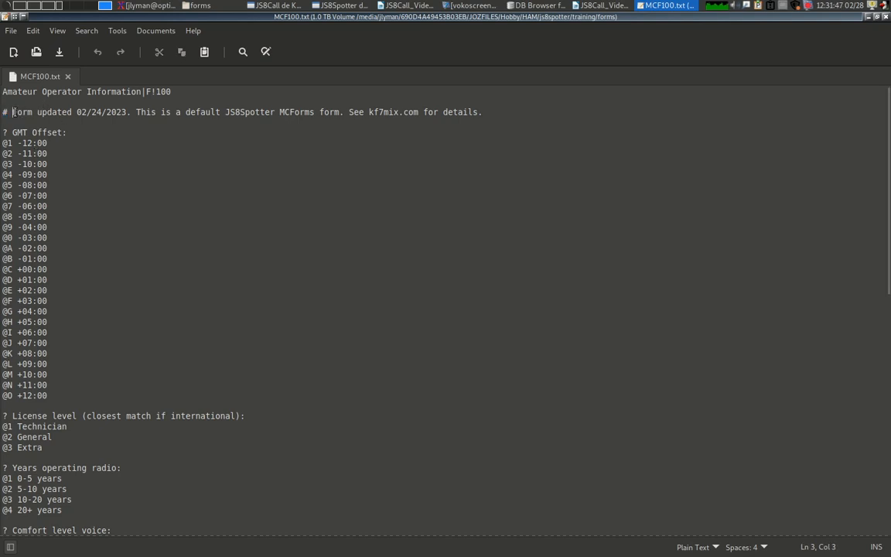
left_click_drag(11, 113, 129, 112)
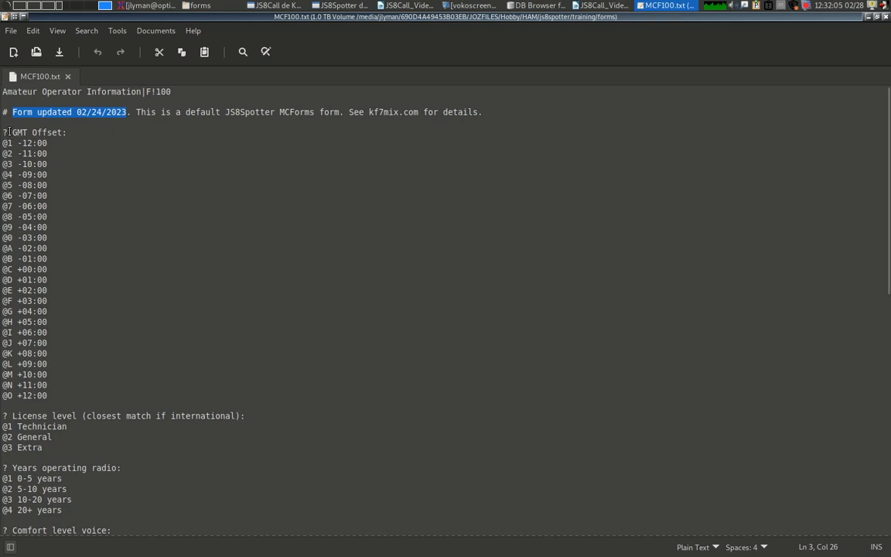
left_click_drag(9, 132, 2, 132)
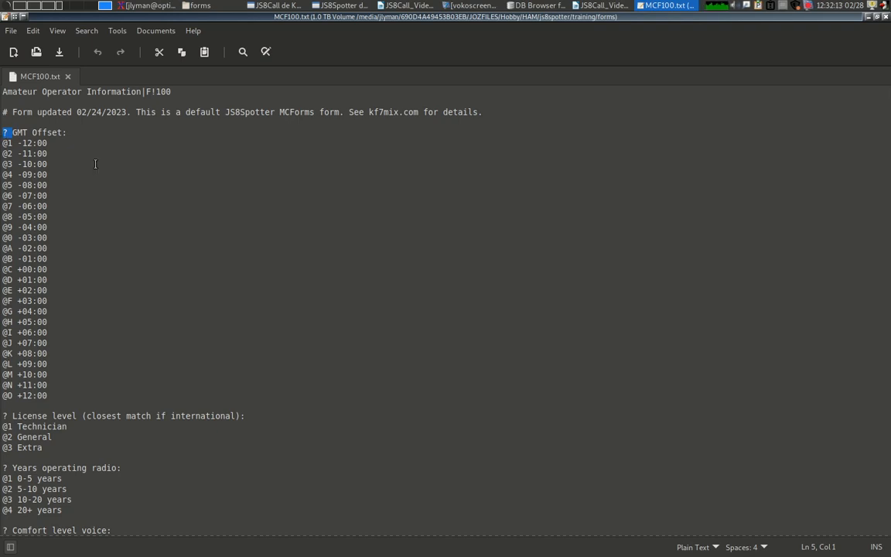
type("--")
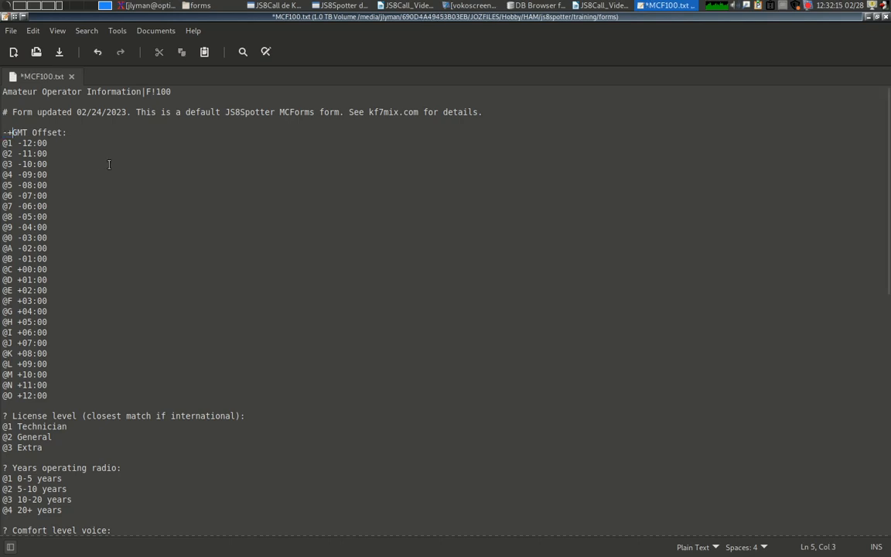
key("ctrl+z")
key("ctrl+z")
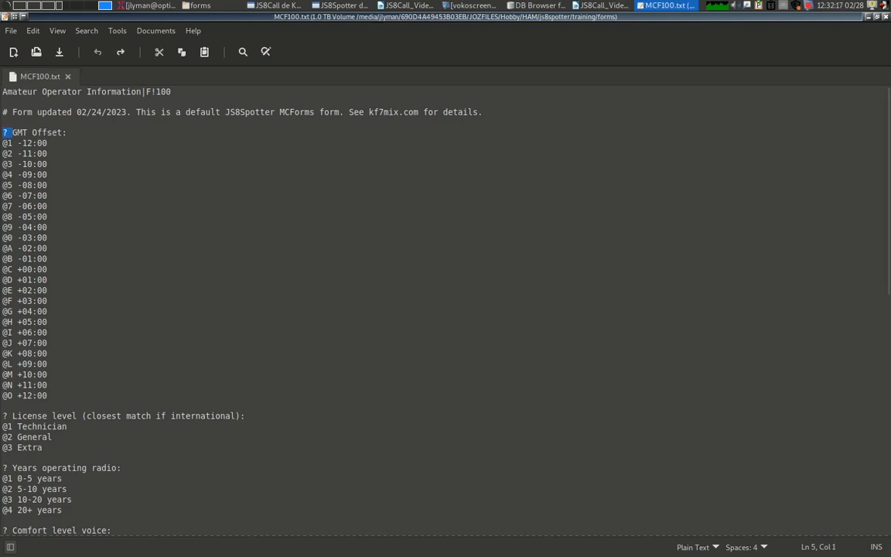
Examine how the GMT Offset and License level questions and their answers are marked, and look through the remaining questions of the form
left_click_drag(12, 132, 88, 131)
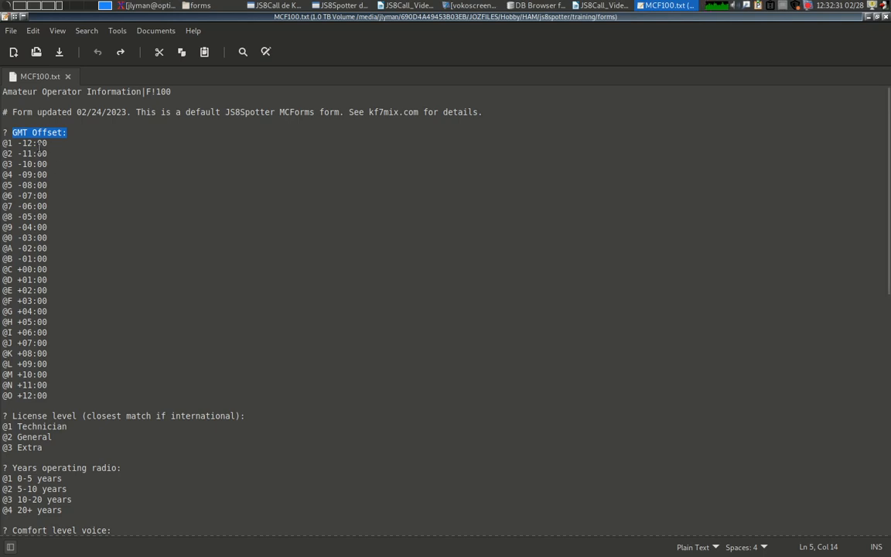
left_click(3, 147)
left_click_drag(3, 134, 8, 144)
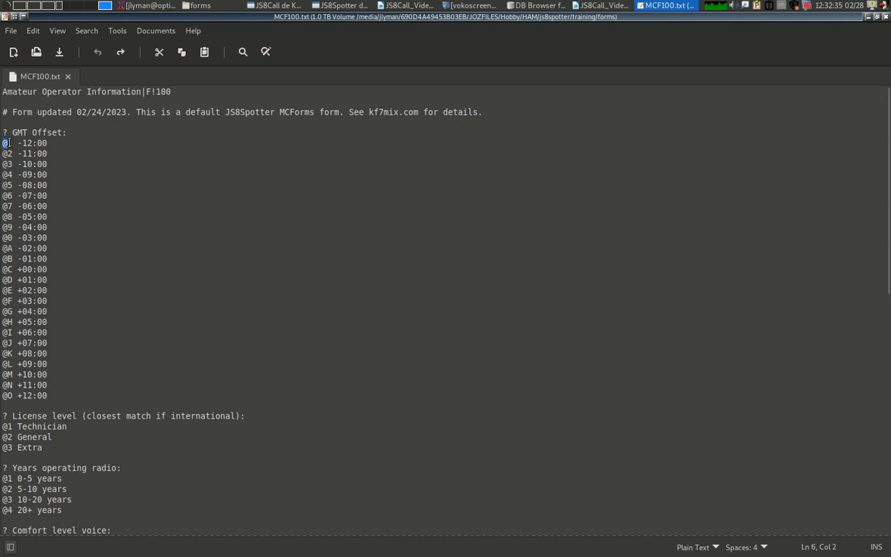
left_click_drag(9, 416, 3, 416)
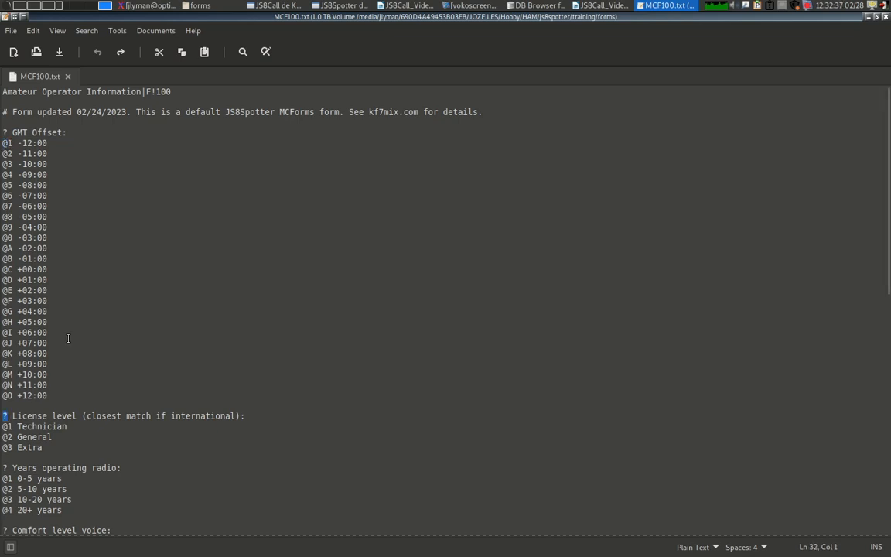
left_click_drag(3, 143, 18, 143)
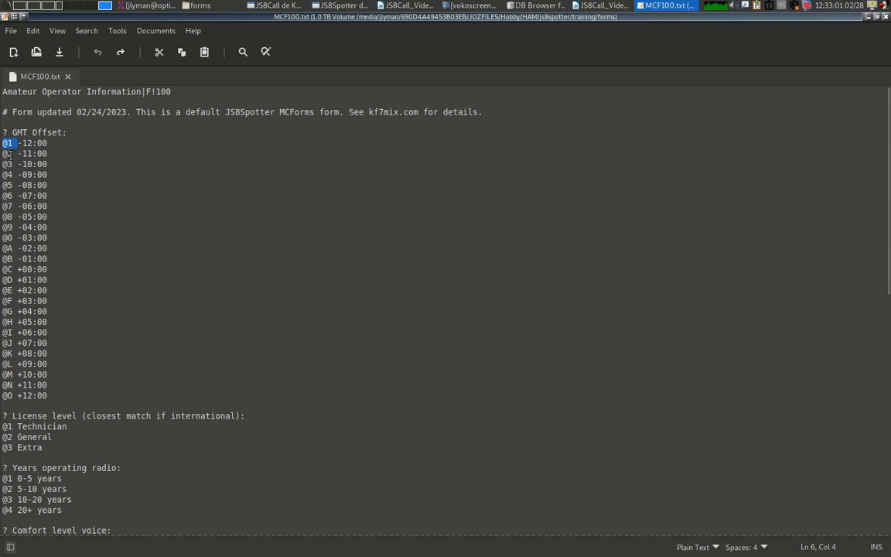
scroll(119, 246, "down", 16)
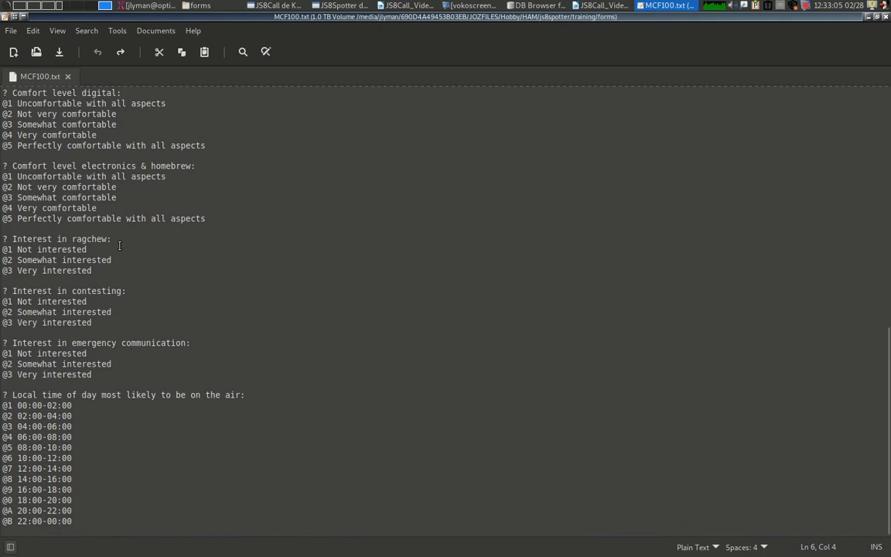
scroll(119, 246, "up", 16)
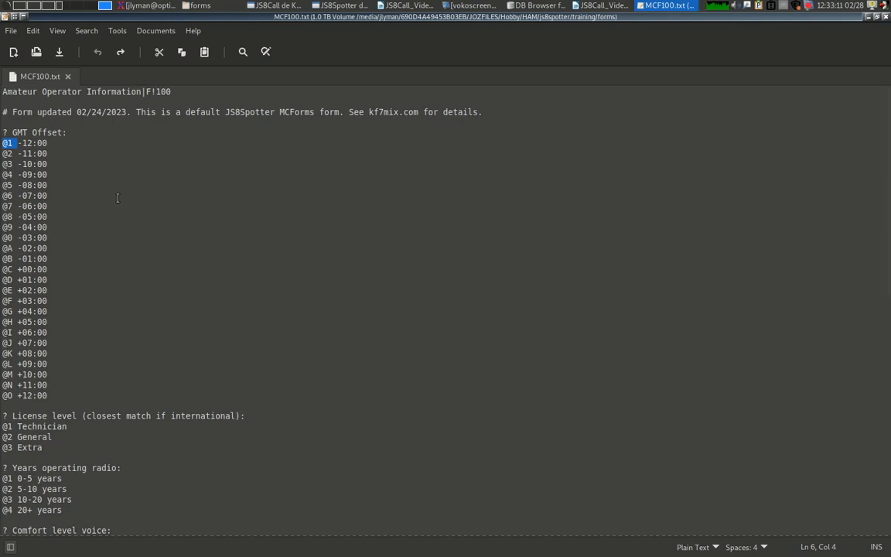
Examine the answer code and text of the first GMT Offset option, the full option list, and its question line
left_click(10, 143)
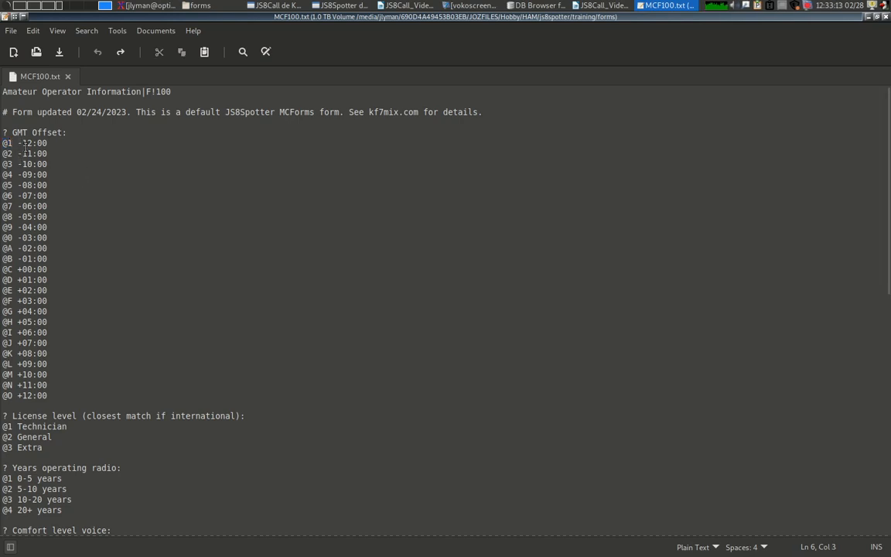
key("shift+Left")
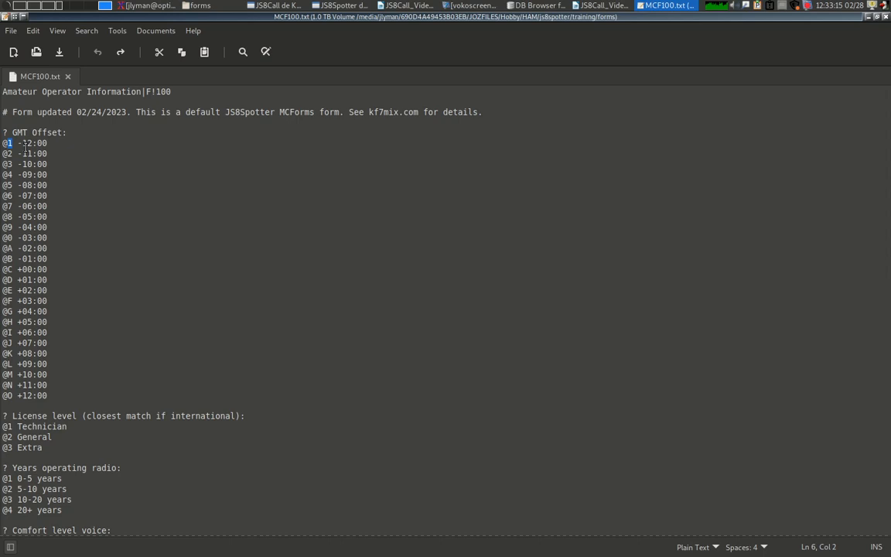
left_click_drag(18, 144, 89, 146)
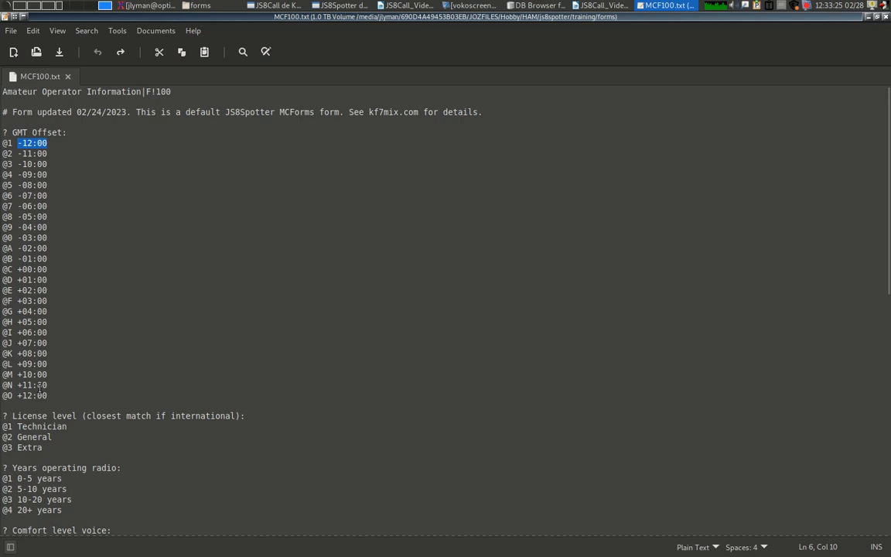
left_click_drag(47, 395, 3, 141)
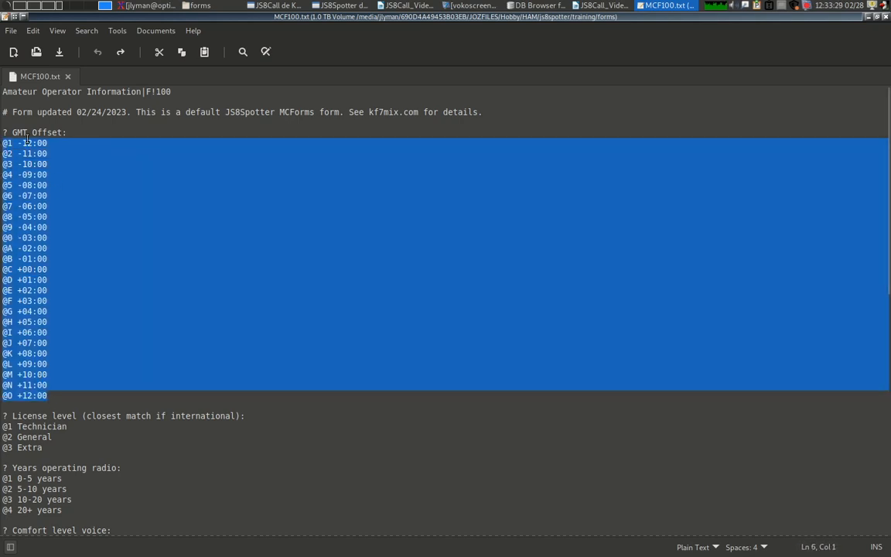
left_click(53, 418)
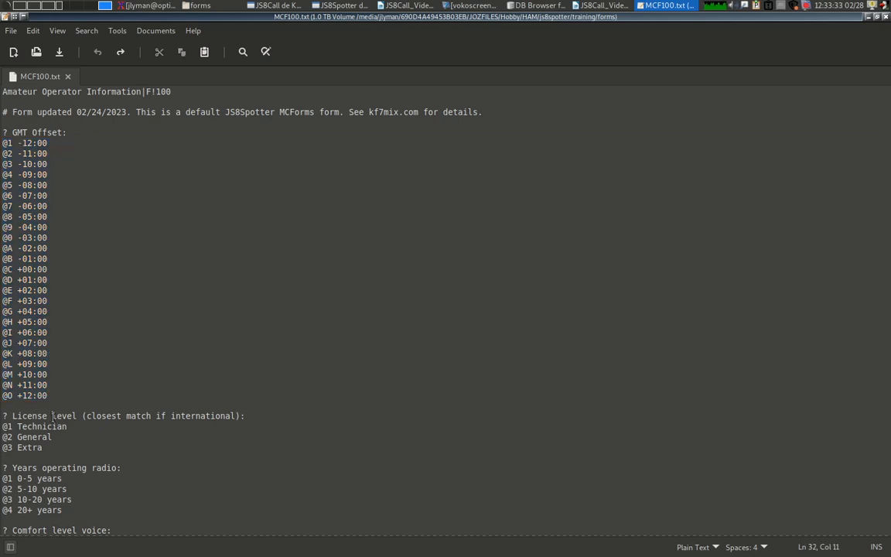
left_click_drag(48, 396, 1, 136)
left_click(7, 227)
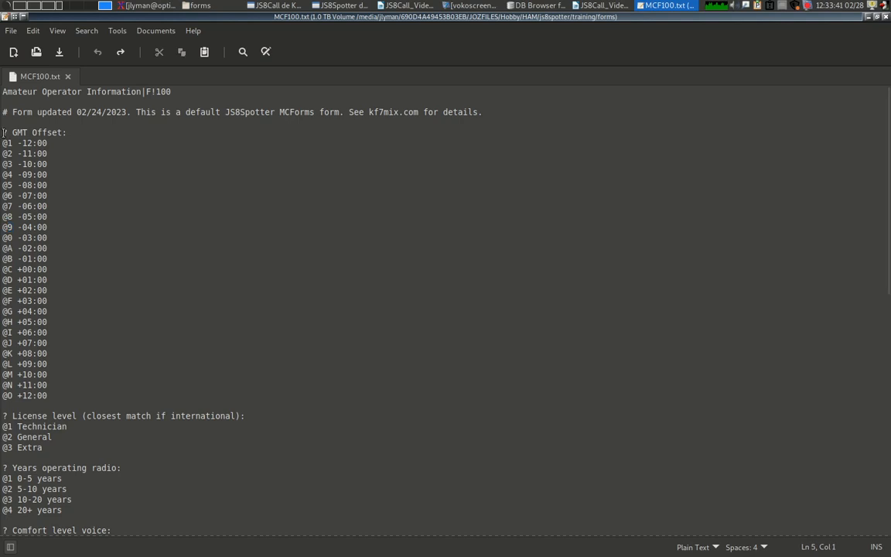
left_click_drag(2, 132, 78, 133)
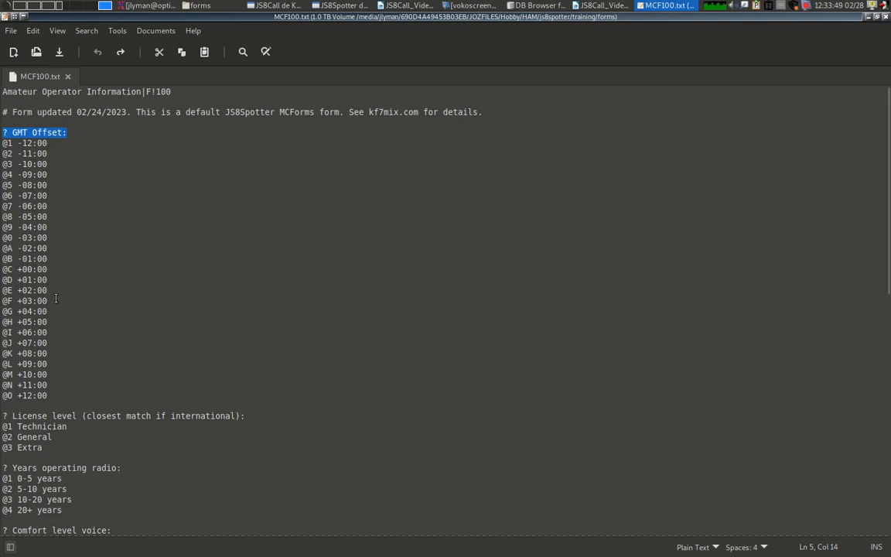
Examine the License level question with its three answer options, and review the form from beginning to end
scroll(171, 253, "down", 3)
left_click(3, 266)
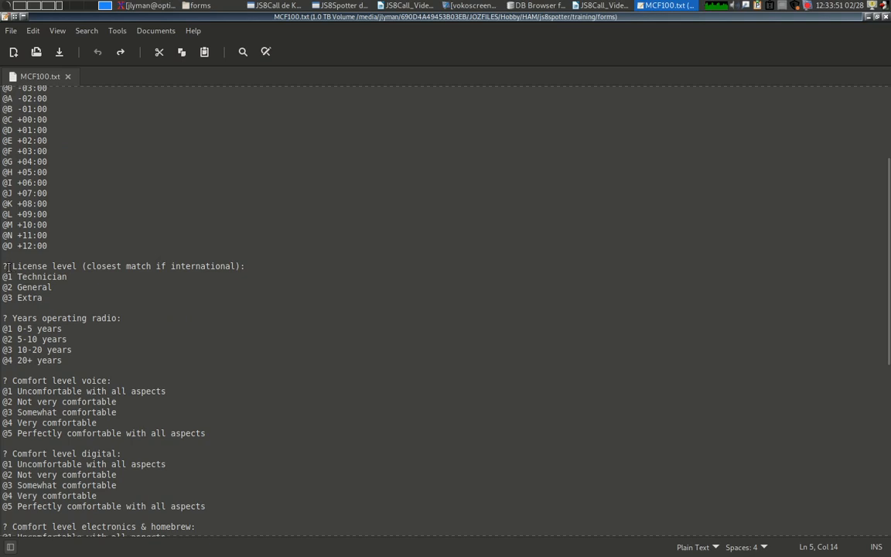
left_click_drag(12, 266, 269, 268)
mouse_move(13, 298)
left_mouse_down()
mouse_move(3, 297)
mouse_move(4, 281)
left_mouse_up()
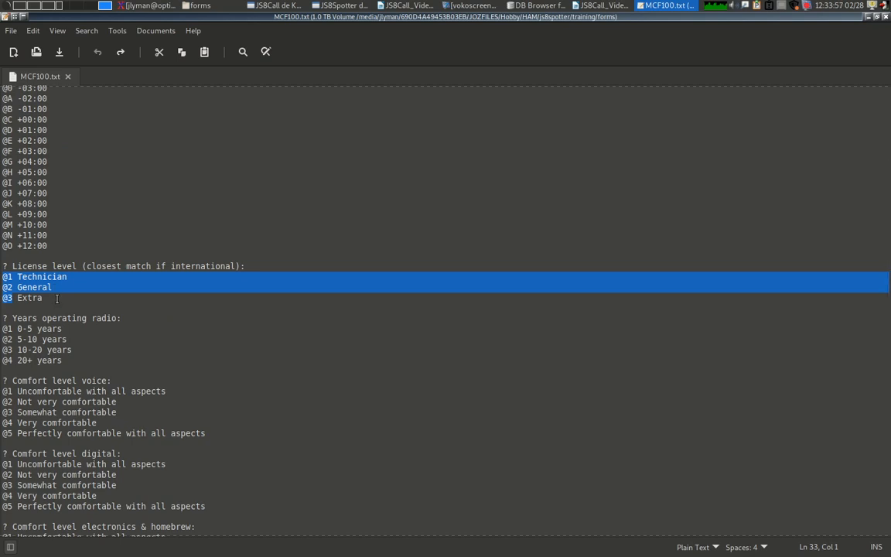
scroll(112, 260, "up", 5)
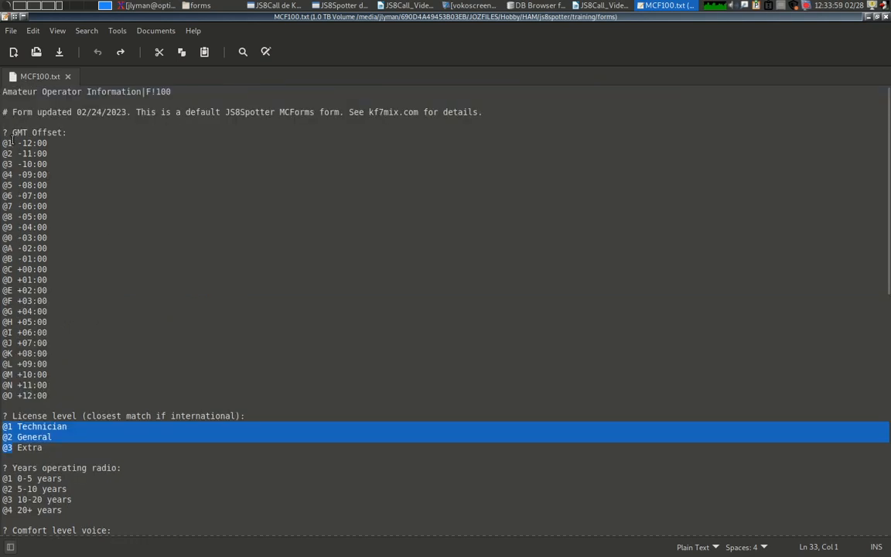
scroll(161, 366, "down", 16)
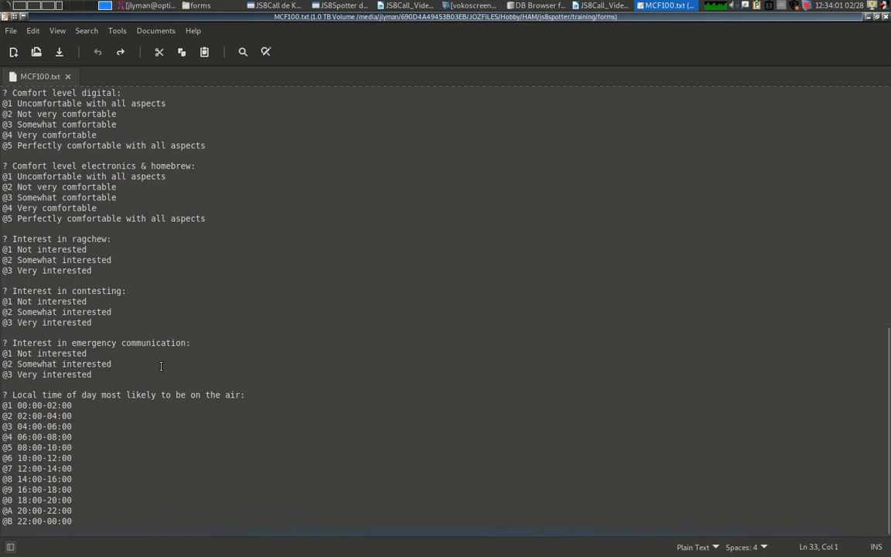
scroll(147, 476, "up", 16)
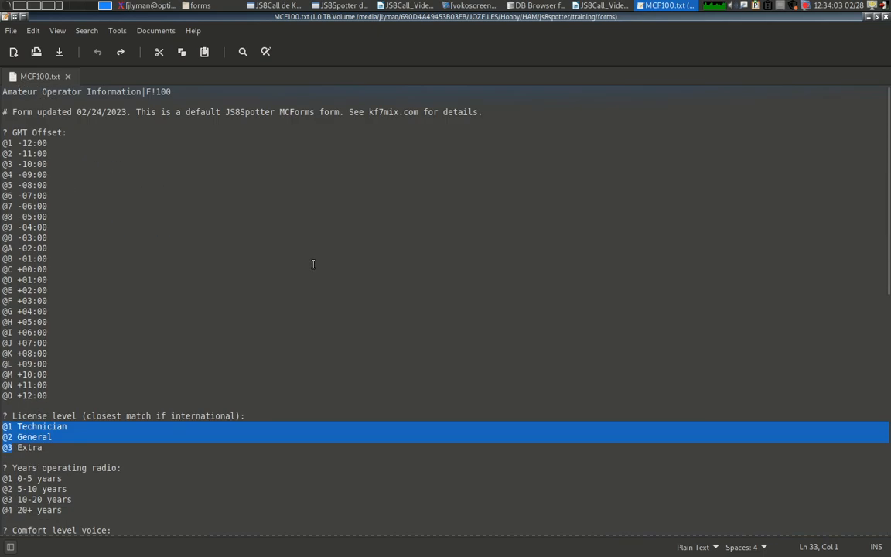
Switch to the file manager and open MCF300.txt from the forms folder in the text editor
left_click(198, 6)
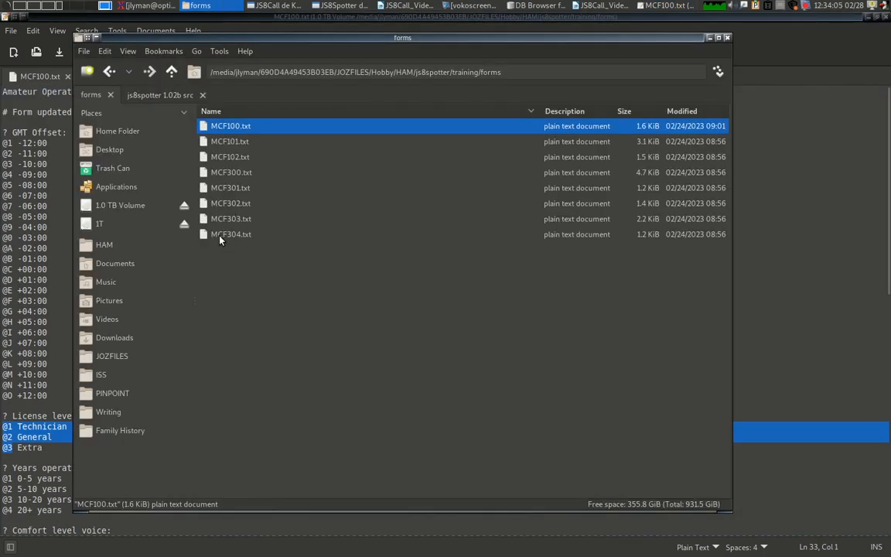
double_click(229, 172)
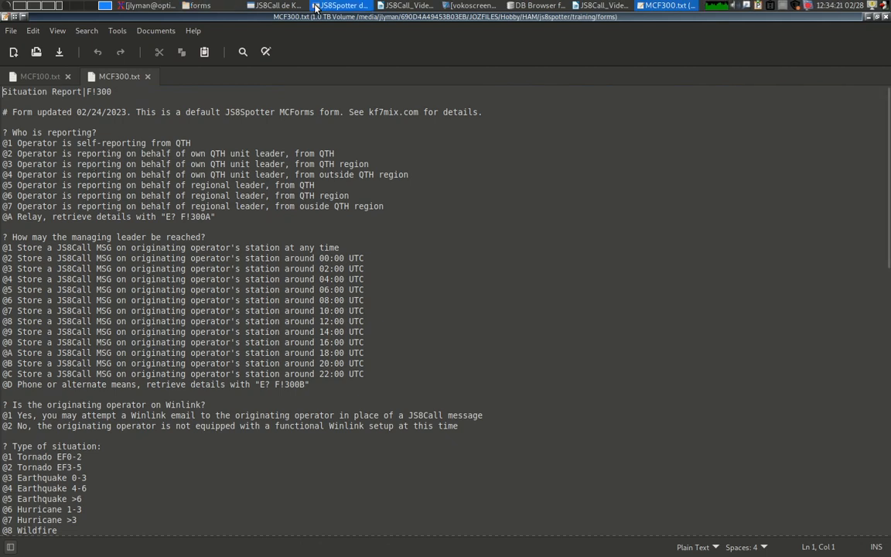
Return to MCF300.txt and examine the "Who is reporting?" question marker, its operator answers 2 through 7 and relay answer A
left_click(412, 8)
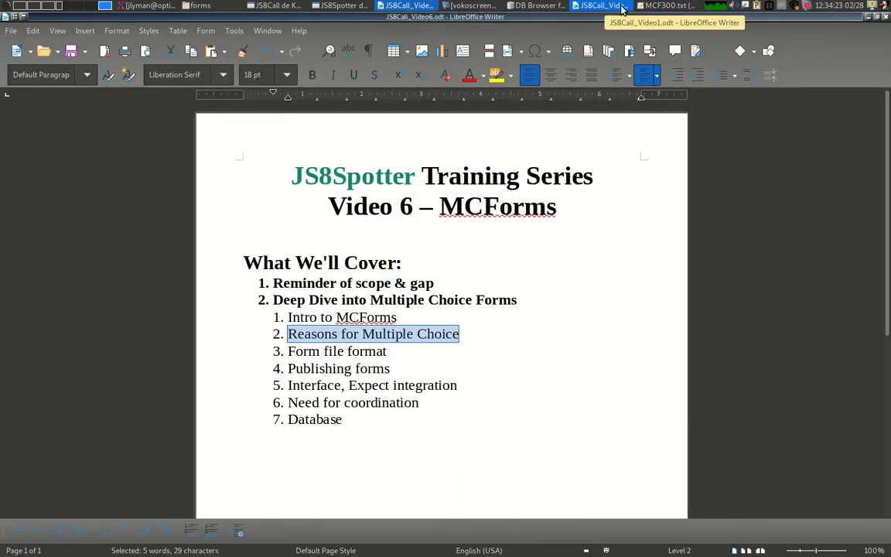
left_click(656, 6)
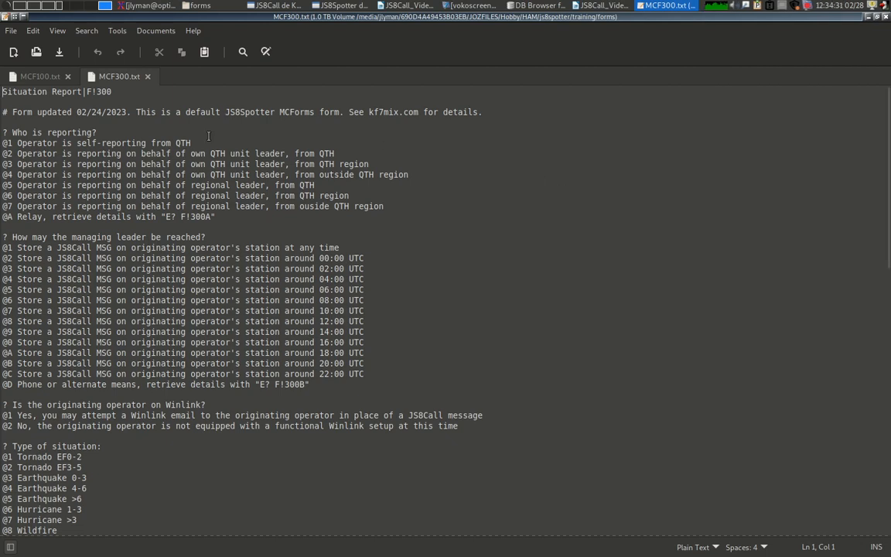
left_click(3, 133)
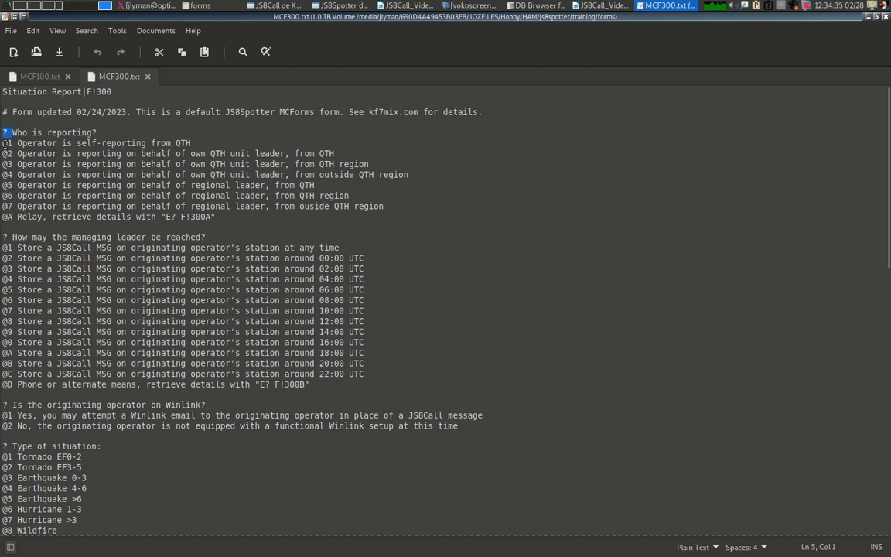
left_click(12, 217)
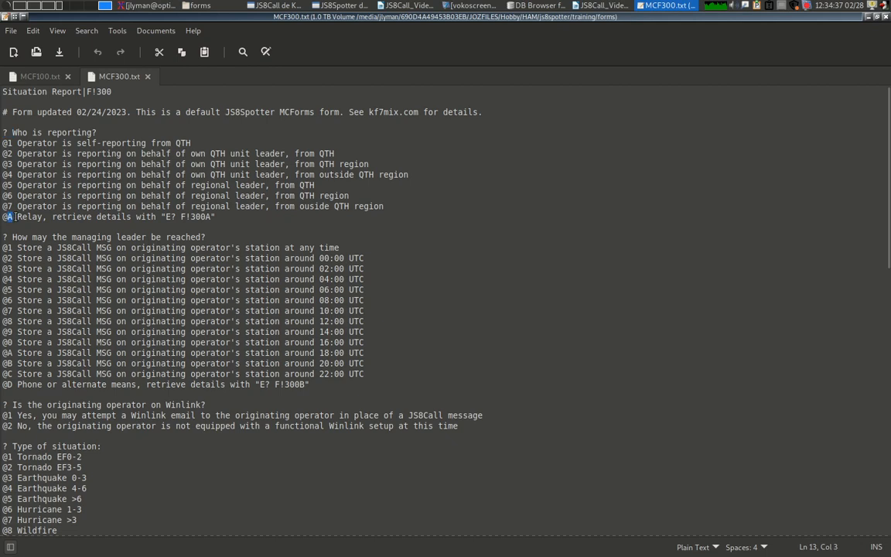
left_click(16, 217)
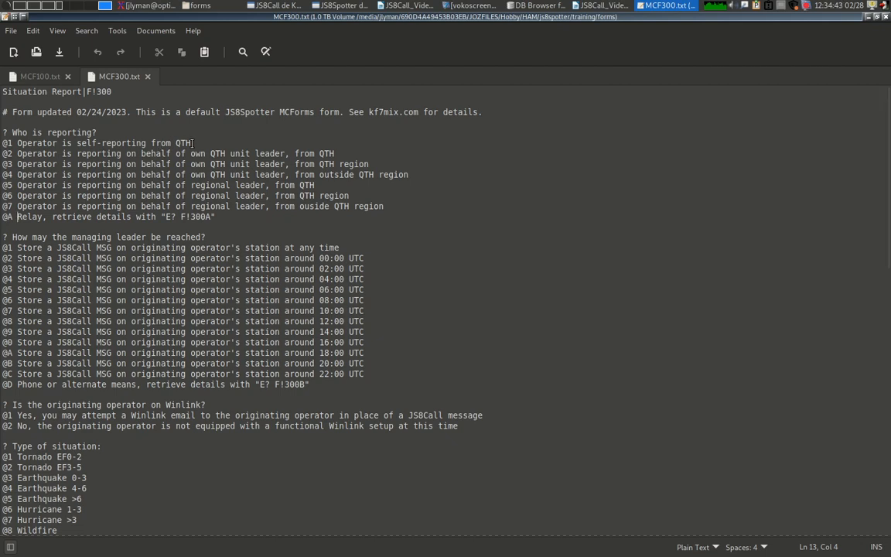
left_click_drag(192, 143, 403, 207)
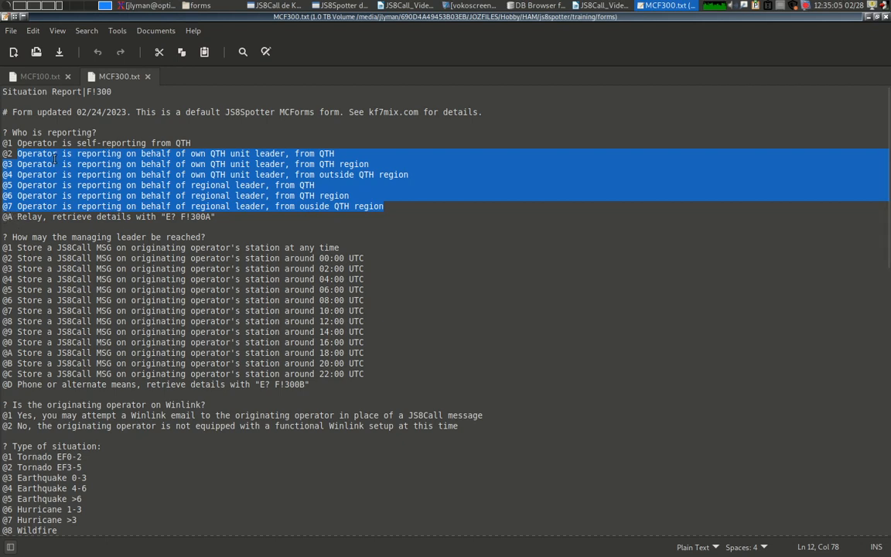
left_click_drag(3, 218, 252, 215)
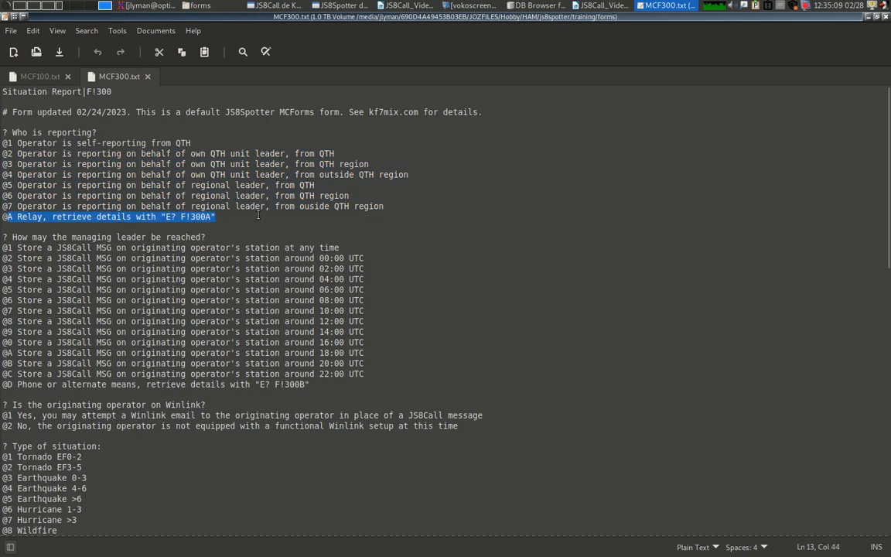
Examine the "E? F!300A" retrieval command in the relay answer and the phone or alternate means answer with "E? F!300B"
left_click(171, 216)
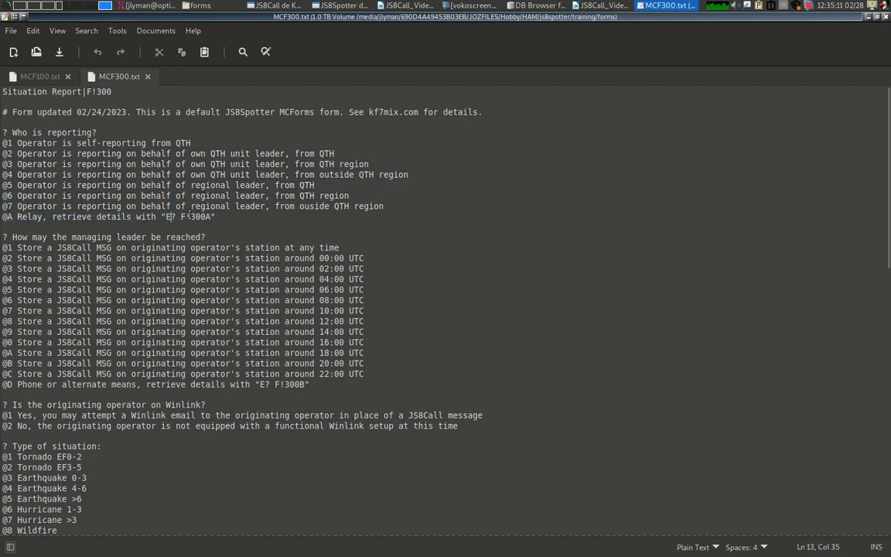
left_click_drag(181, 216, 215, 217)
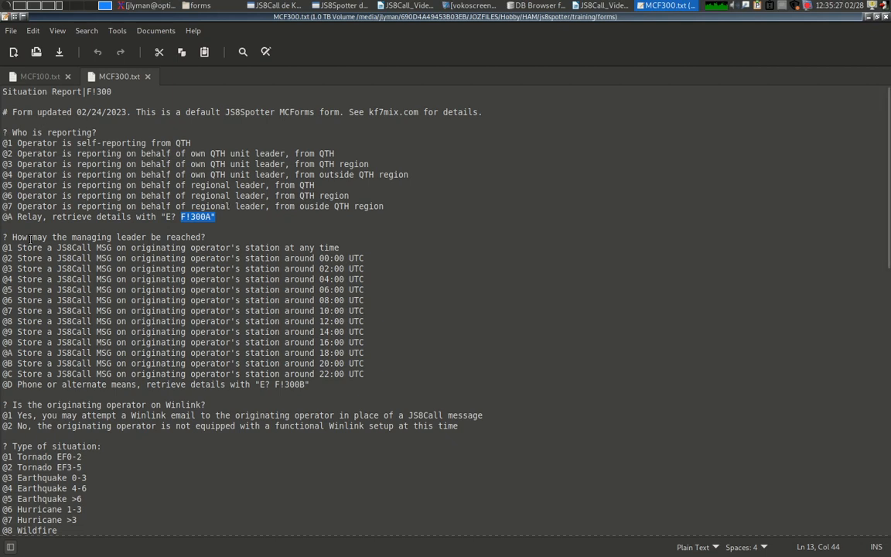
left_click_drag(7, 216, 220, 217)
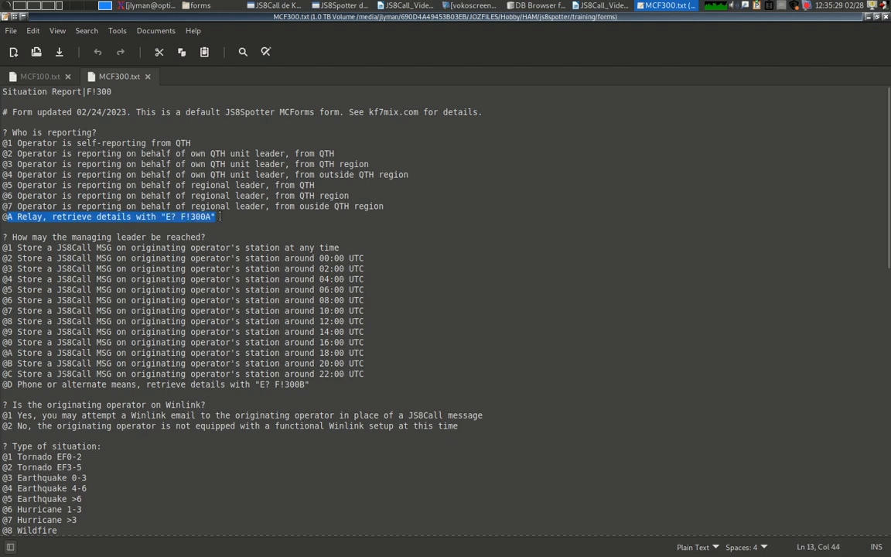
left_click_drag(166, 216, 210, 217)
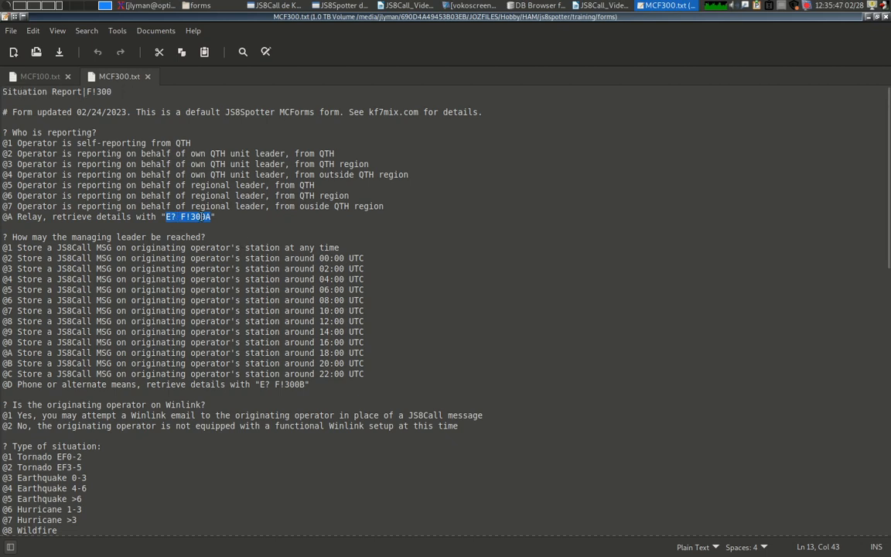
double_click(8, 143)
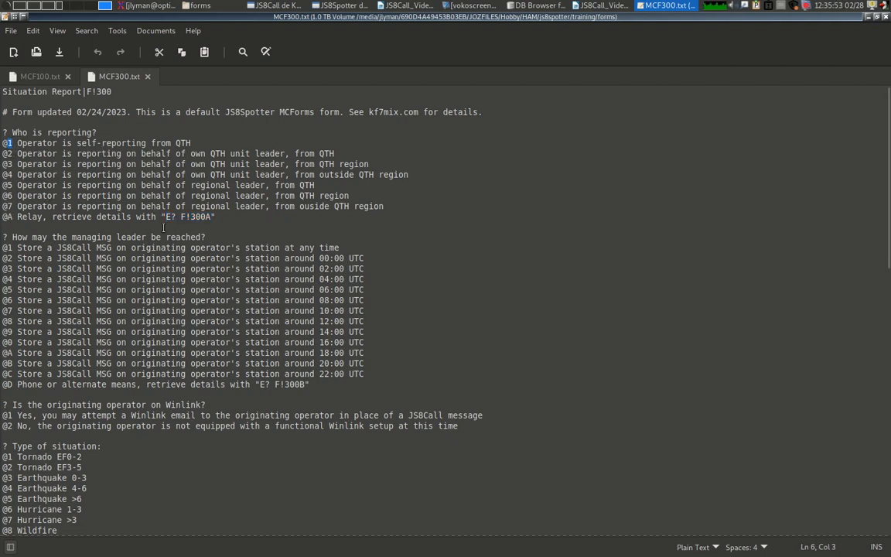
left_click_drag(216, 217, 164, 218)
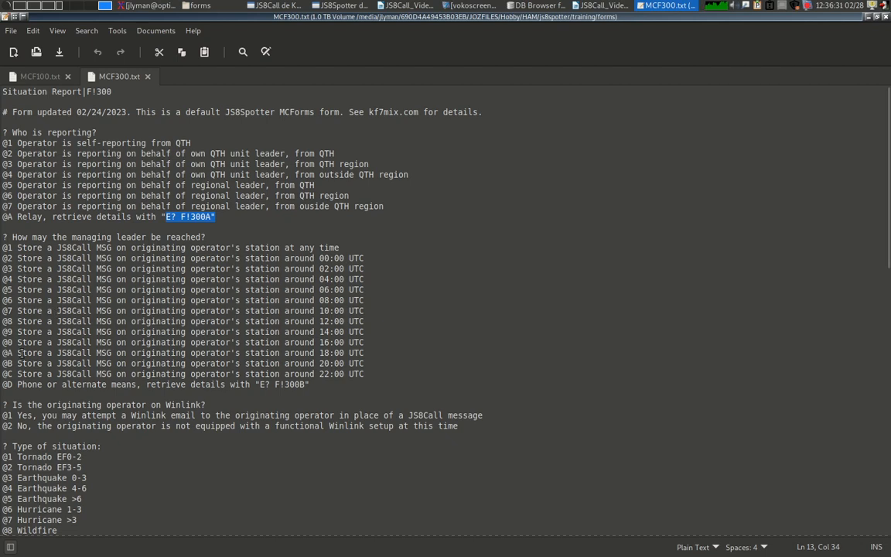
left_click_drag(17, 385, 311, 386)
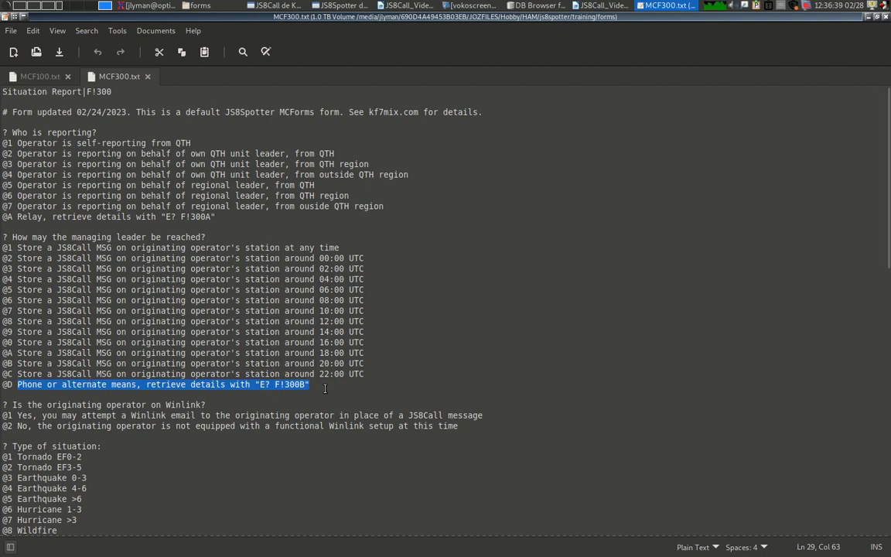
Try changing the answer codes of the Winlink question to Y for the yes answer and N for the no answer
scroll(313, 320, "down", 5)
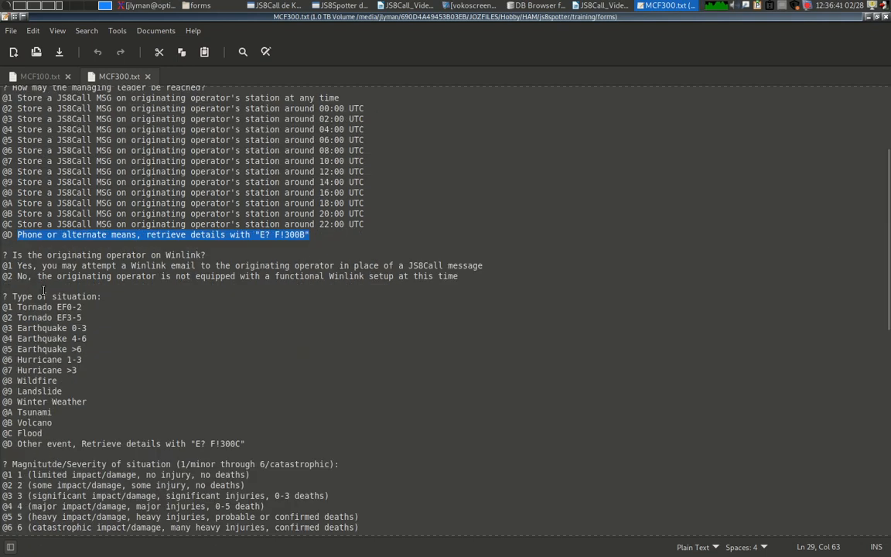
left_click_drag(3, 286, 3, 265)
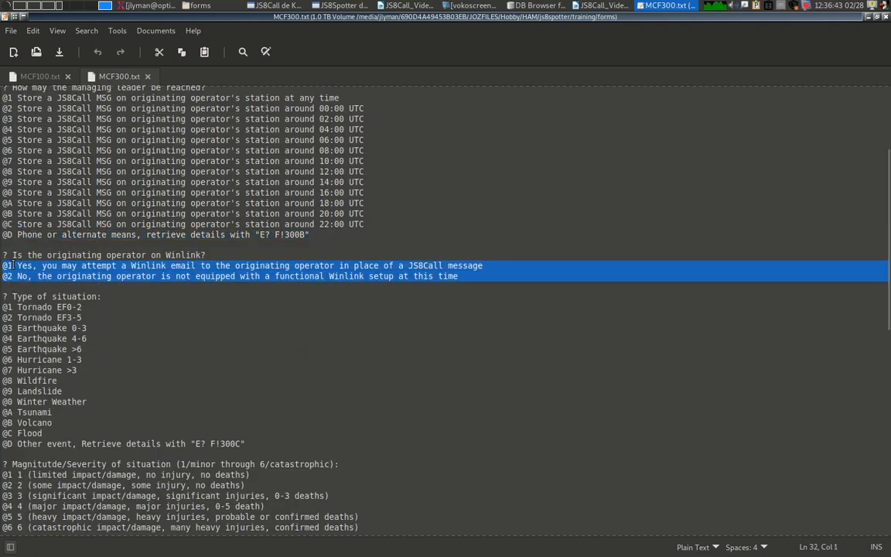
left_click(8, 266)
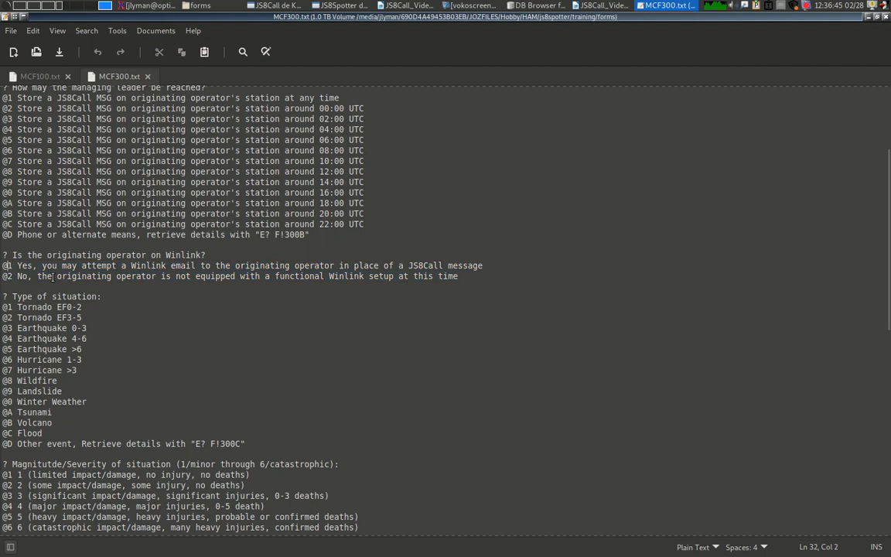
key("Delete")
type("Y")
key("Down")
key("BackSpace")
type("N")
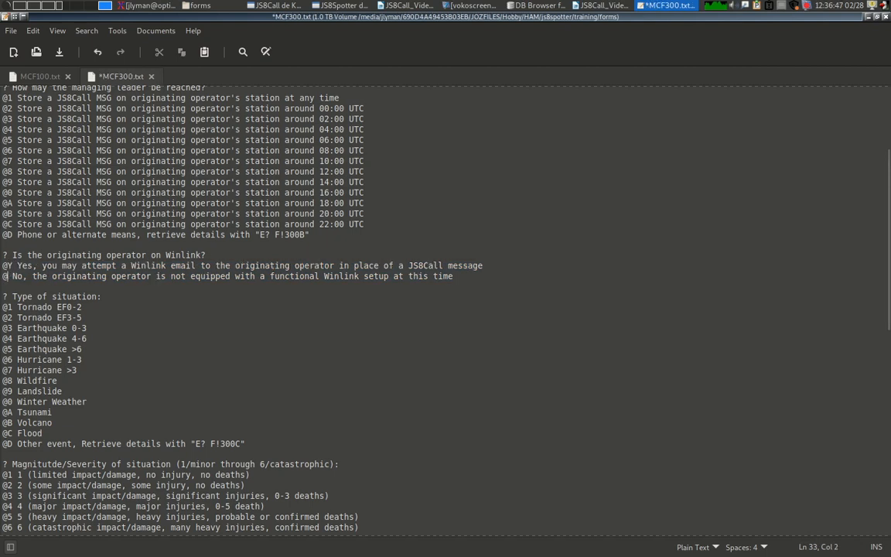
key("BackSpace")
Undo all the answer code edits in the Winlink question
key("ctrl+z")
key("ctrl+z")
key("ctrl+z")
key("ctrl+z")
key("ctrl+z")
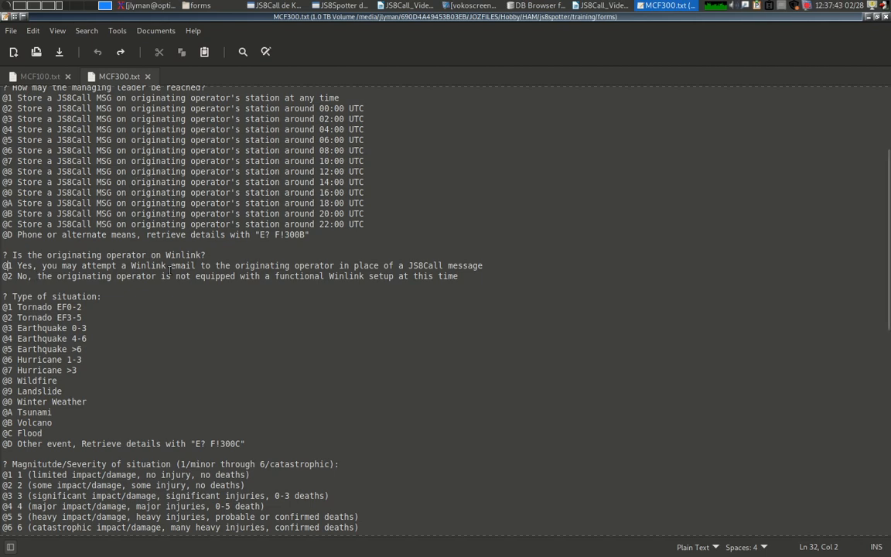
Look through the remaining Situation Report questions to the end of the file and return to its beginning
scroll(39, 275, "down", 3)
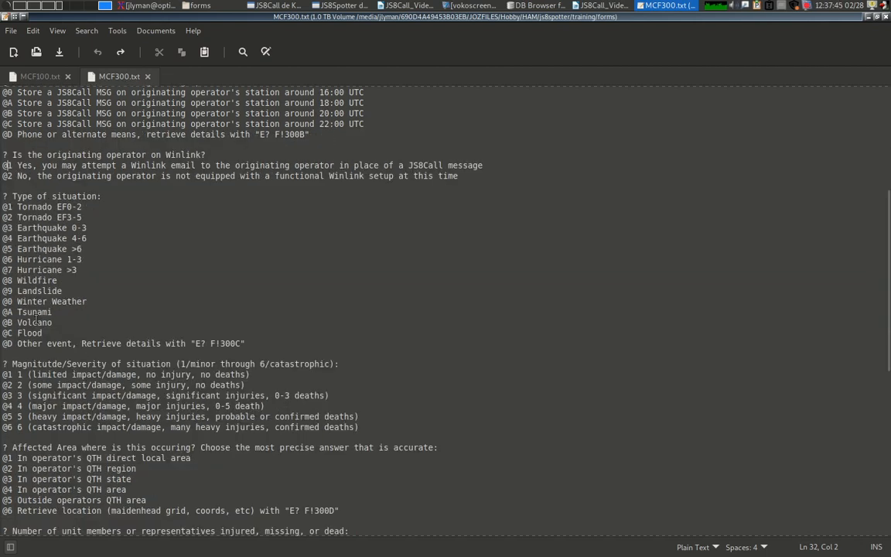
scroll(50, 309, "down", 6)
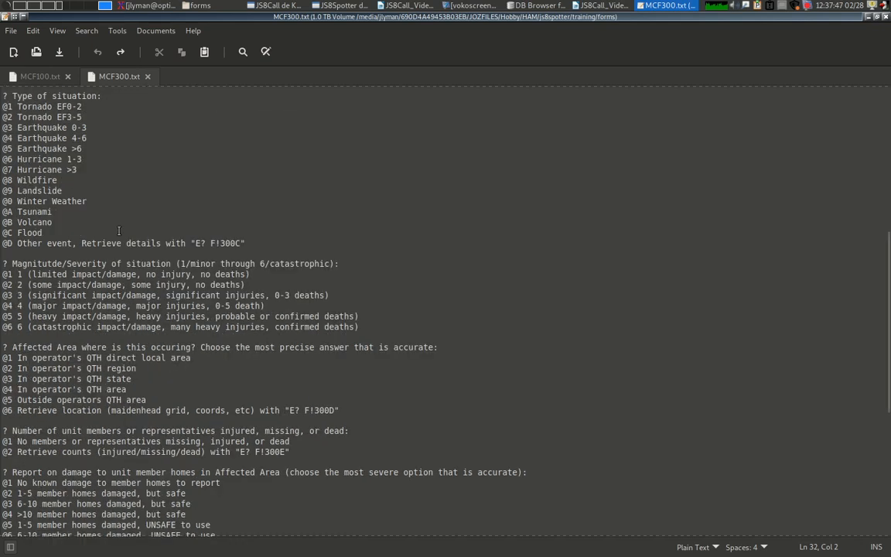
scroll(118, 230, "down", 3)
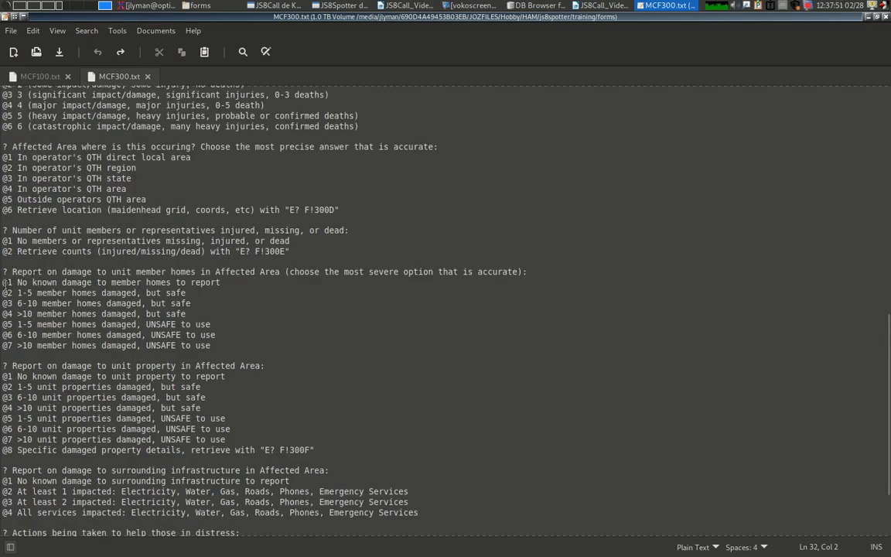
scroll(242, 306, "down", 3)
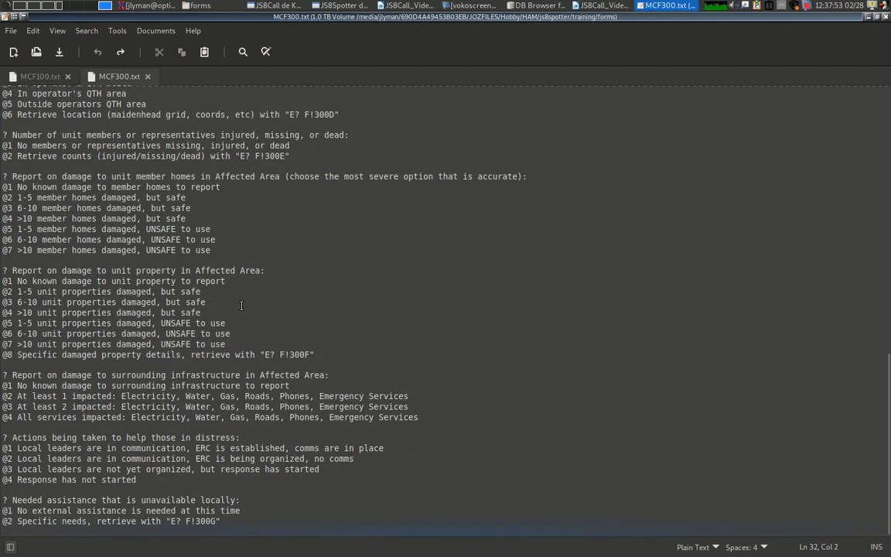
scroll(241, 305, "up", 20)
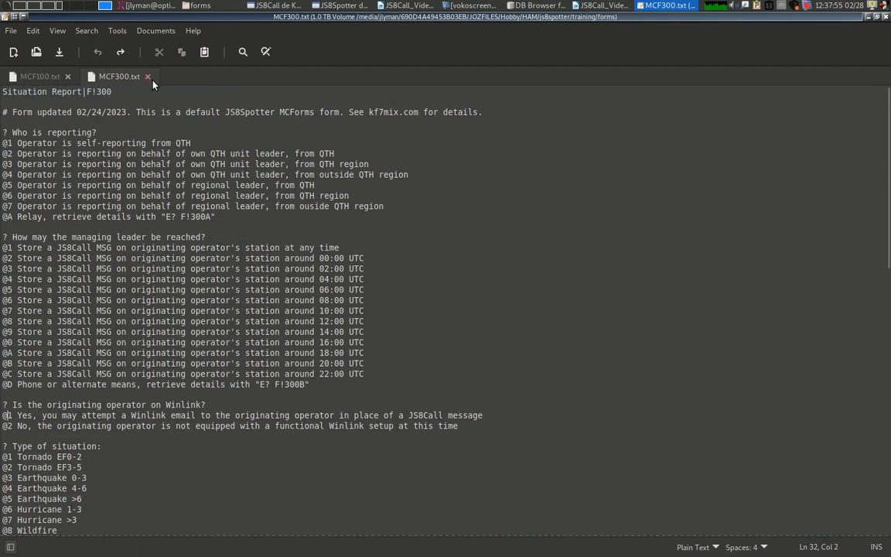
Switch to the JS8Call_Video6.odt outline in LibreOffice Writer and highlight the Form file format, Publishing forms, and Interface, Expect integration topics one after another
left_click(407, 6)
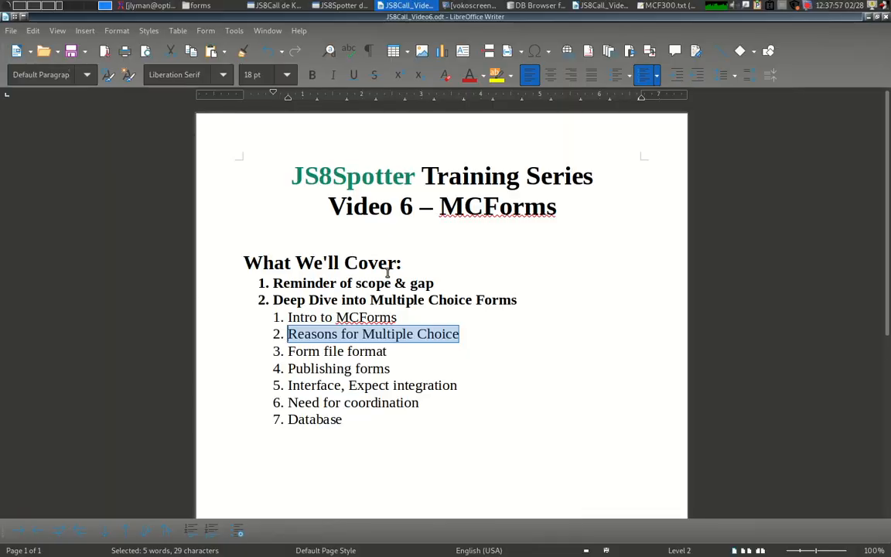
left_click_drag(387, 353, 287, 354)
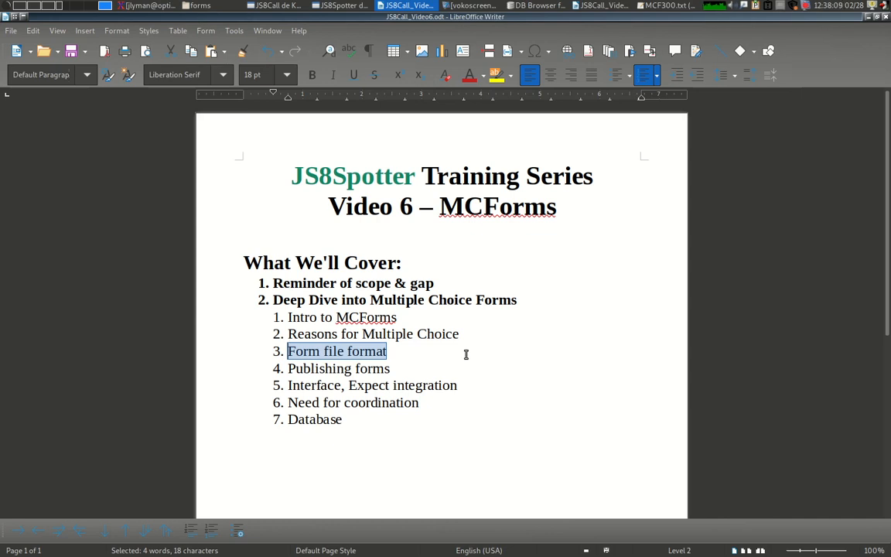
left_click_drag(399, 373, 287, 369)
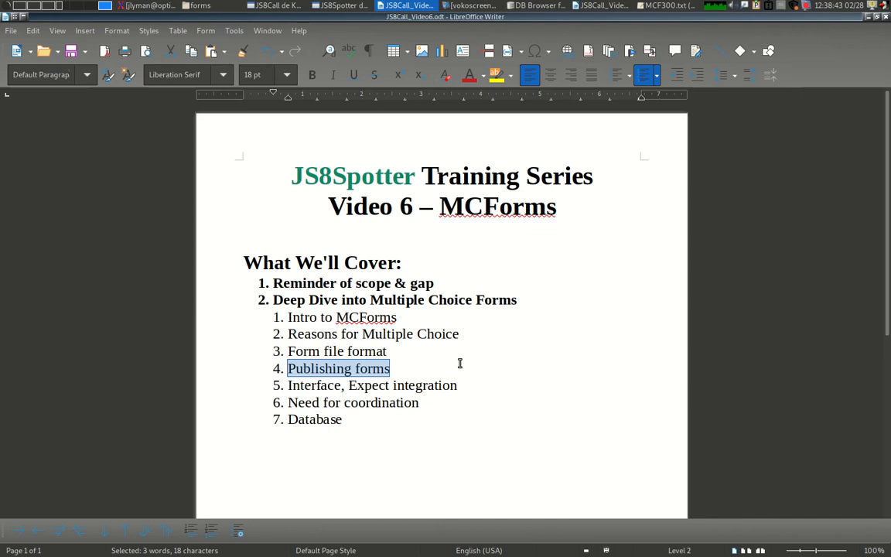
left_click_drag(462, 386, 286, 385)
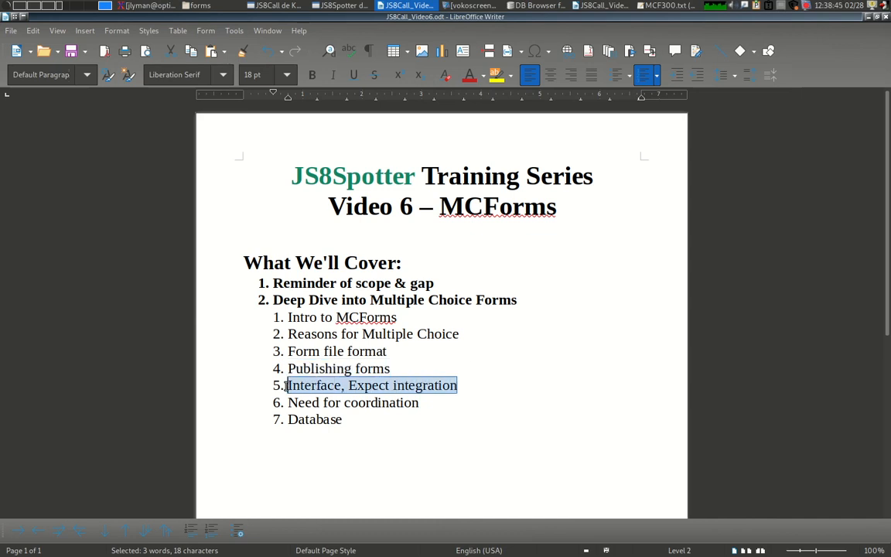
Switch to JS8Spotter, open the MCForms form F!100 Amateur Operator Information, and move its window so the whole form fits on screen
left_click(274, 6)
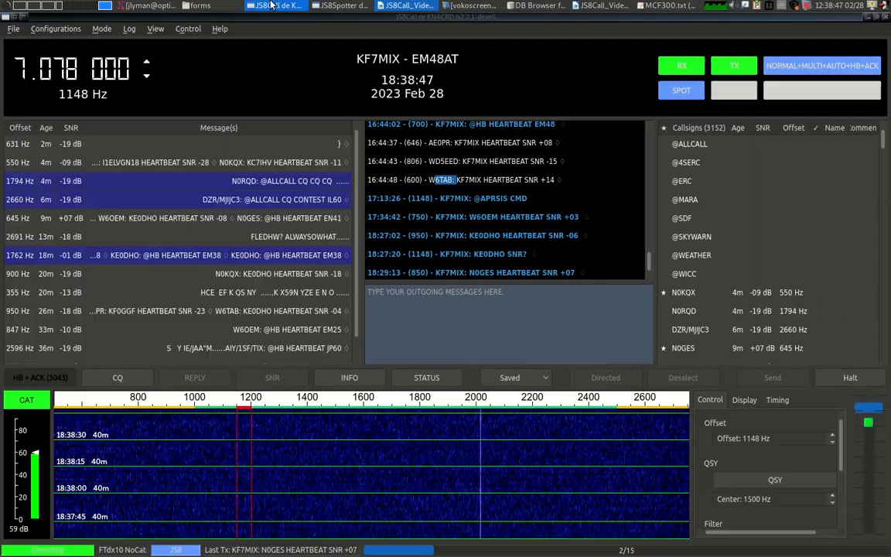
left_click(342, 5)
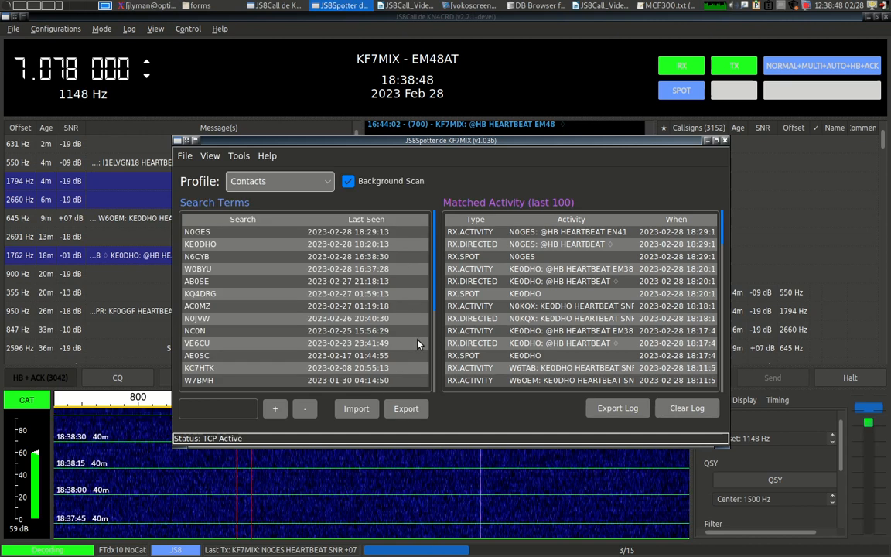
left_click(238, 156)
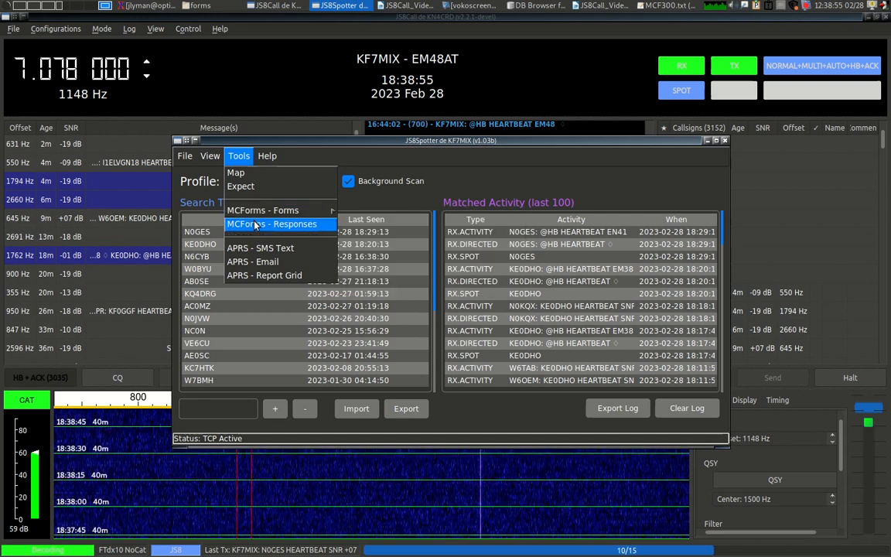
mouse_move(271, 211)
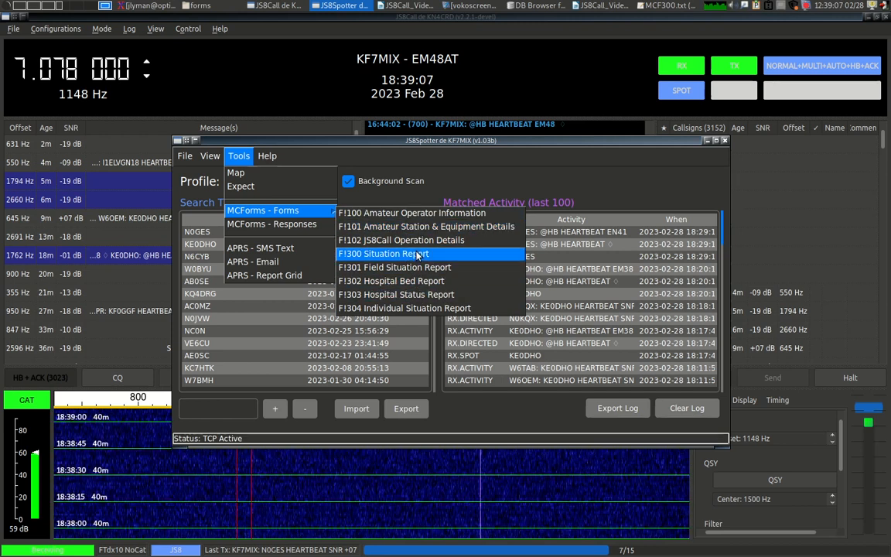
left_click(395, 221)
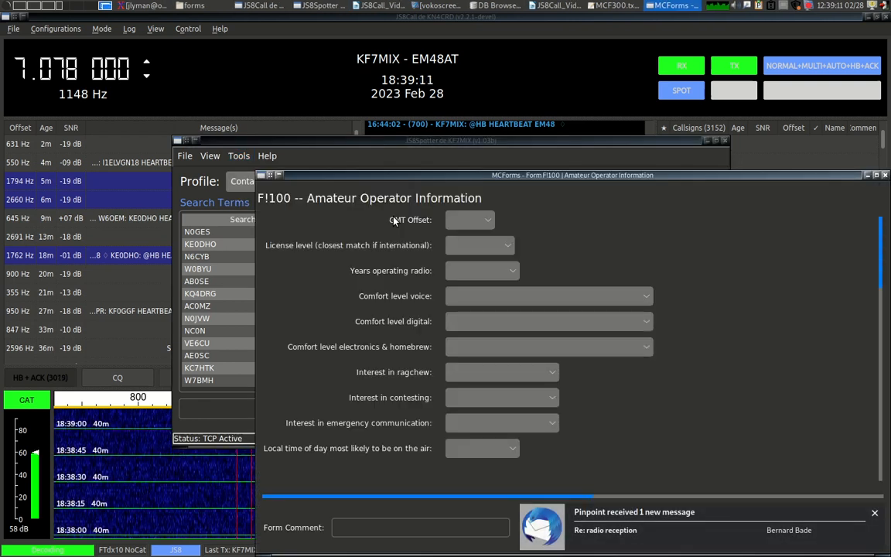
left_click_drag(397, 175, 267, 80)
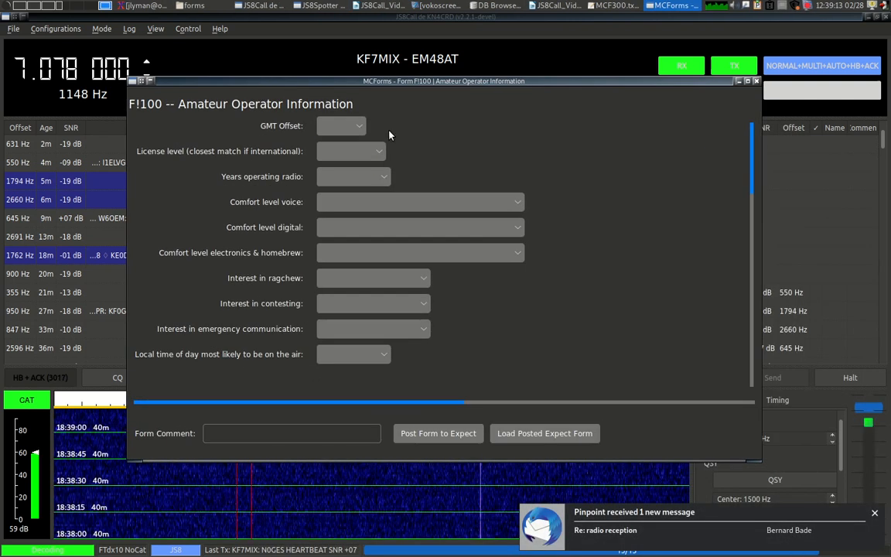
Set the GMT Offset to 7 -06:00, the license level to 2 General, and the years operating radio to 3 10-20 years
left_click(339, 129)
left_click_drag(364, 145, 362, 175)
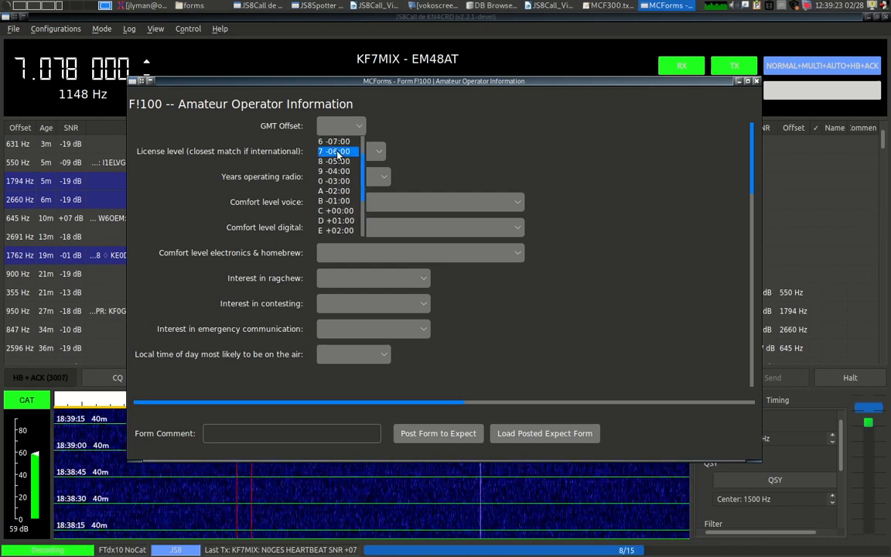
left_click(337, 151)
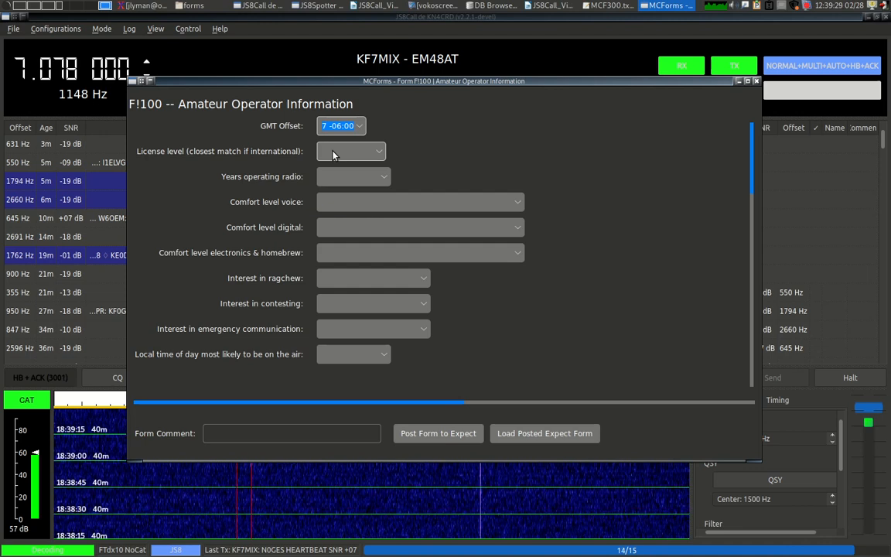
left_click(332, 154)
left_click(344, 179)
left_click(345, 183)
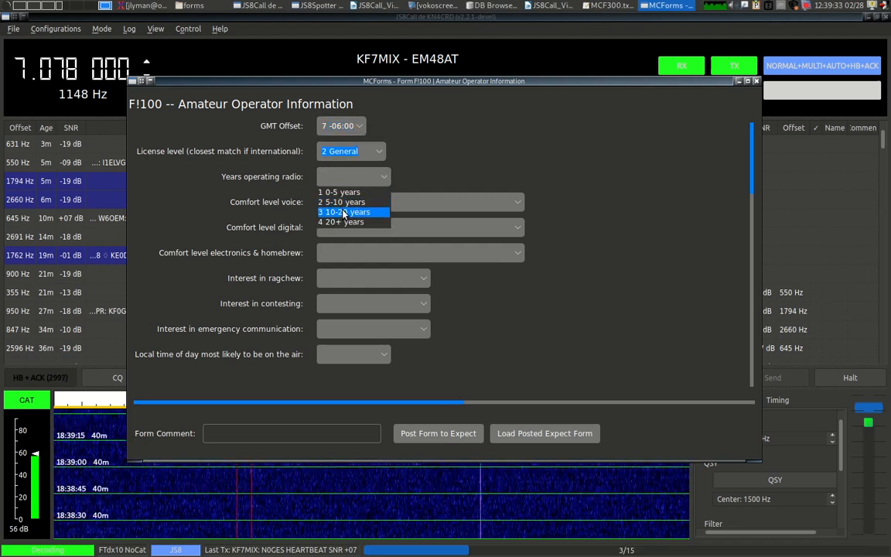
left_click(334, 209)
Set the comfort levels: voice 3 Somewhat comfortable, digital 5 Perfectly comfortable with all aspects, and electronics & homebrew 3 Somewhat comfortable
left_click(329, 202)
left_click(341, 235)
left_click(341, 234)
left_click(341, 283)
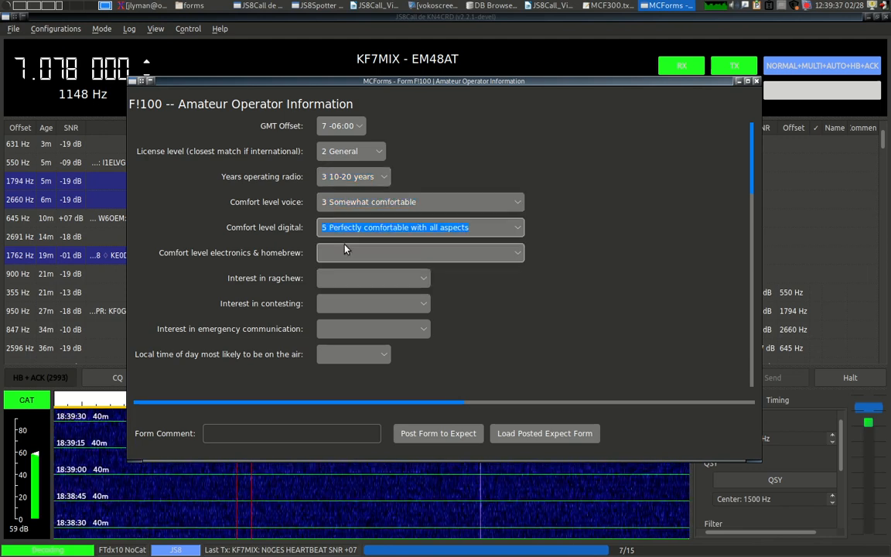
left_click(340, 253)
left_click(326, 288)
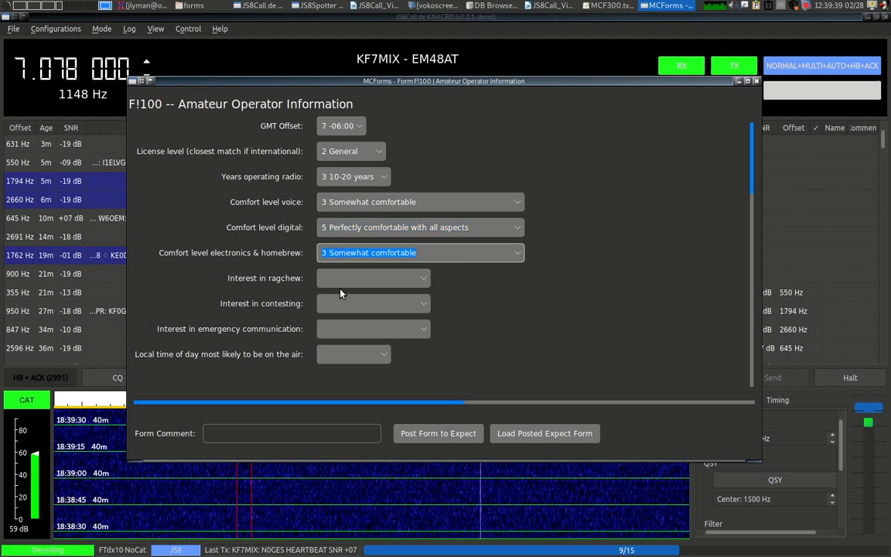
Answer ragchew with 2 Somewhat interested, contesting 1 Not interested, emergency communication 3 Very interested, and local time on the air 5 08:00-10:00
left_click(326, 286)
left_click(341, 302)
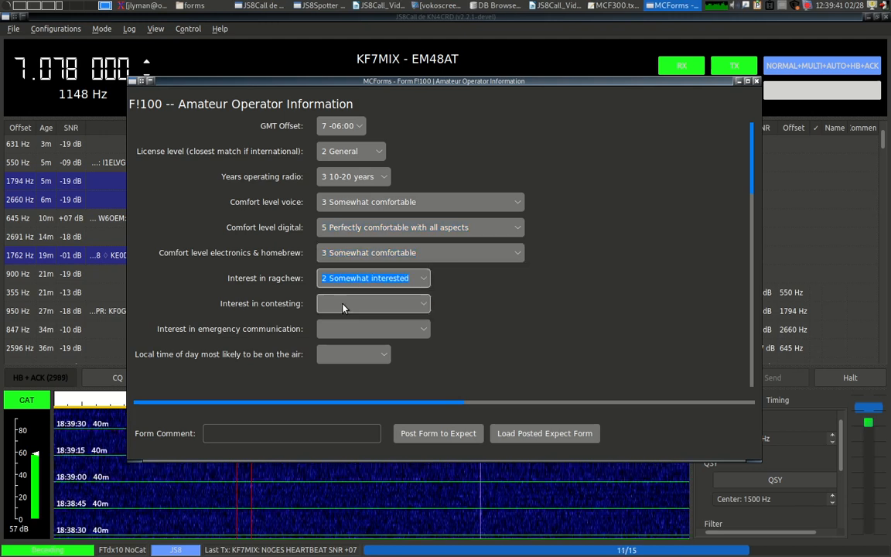
left_click(343, 306)
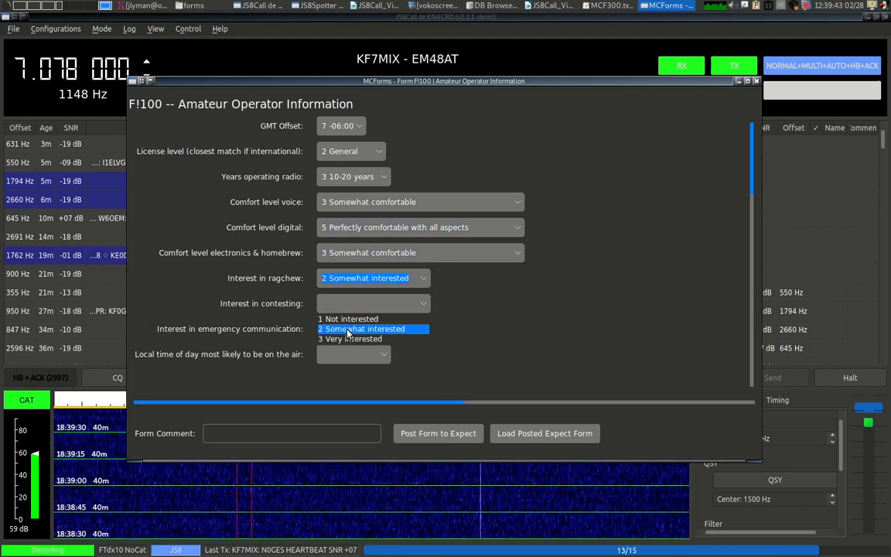
left_click(340, 319)
left_click(345, 328)
left_click(352, 364)
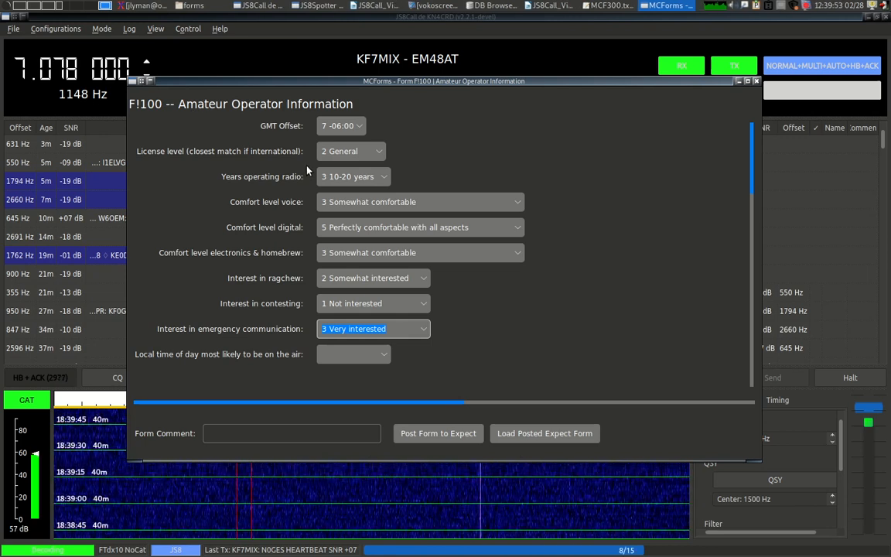
left_click(369, 354)
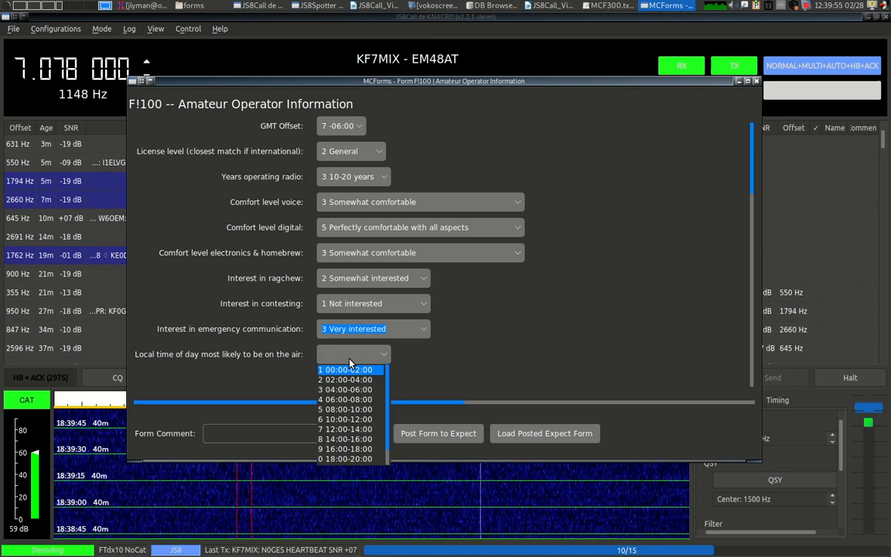
left_click(360, 410)
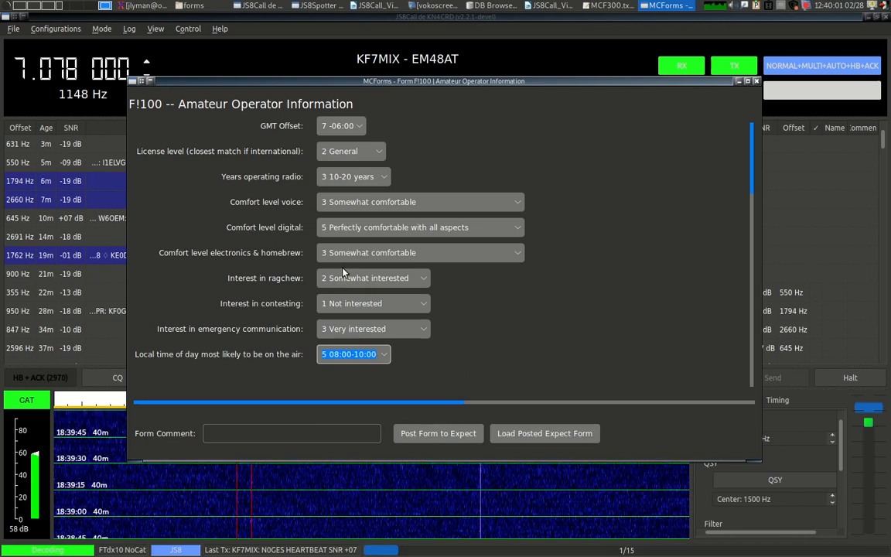
left_click(452, 434)
left_click(438, 435)
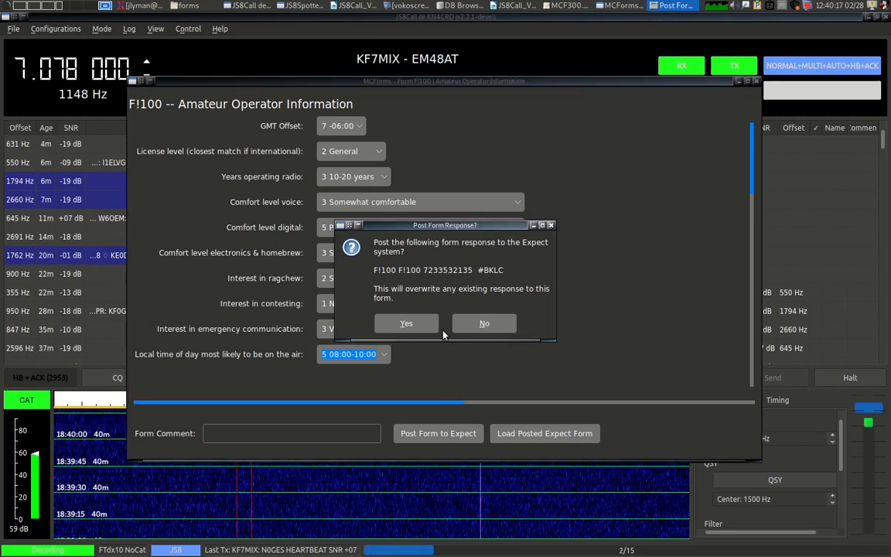
left_click(483, 324)
left_click(325, 433)
type("OP")
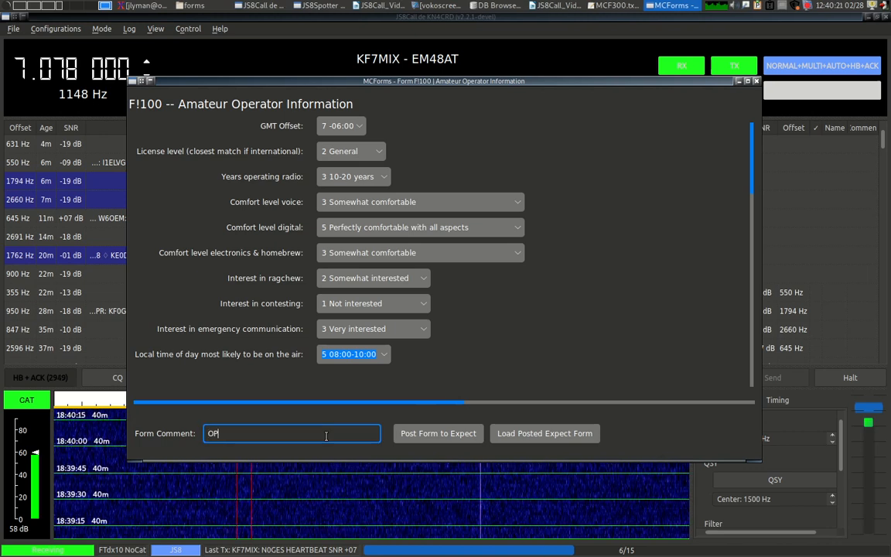
key("BackSpace")
key("BackSpace")
Post the completed form to Expect without a comment and load its F!100 entry in the Expect Auto-Reply Subsystem
left_click(447, 433)
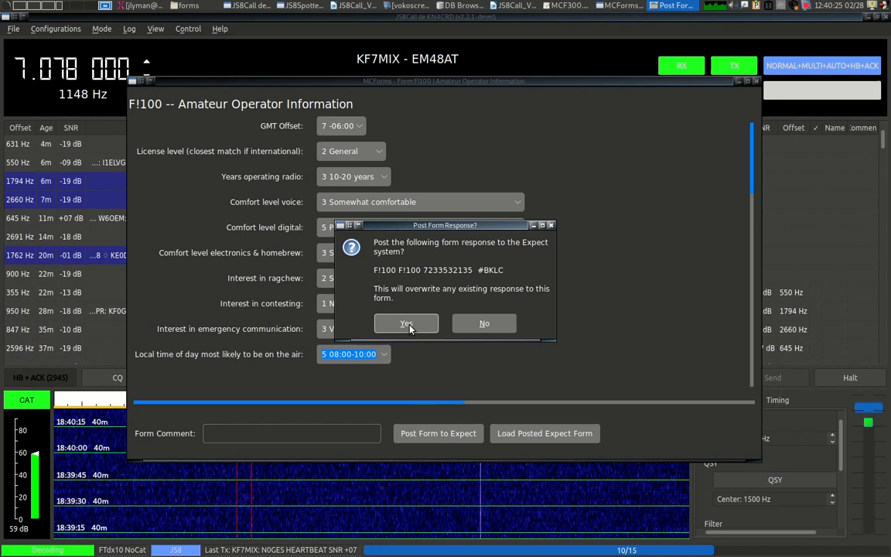
left_click(407, 325)
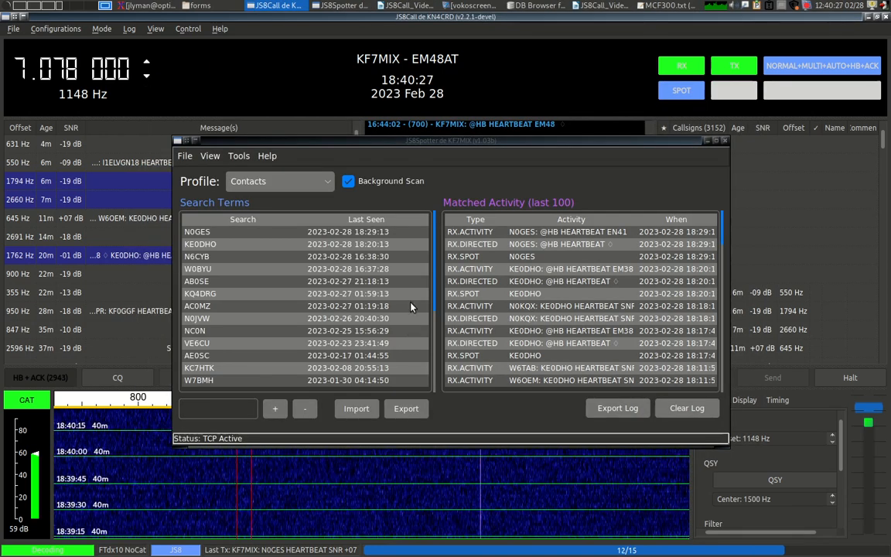
left_click(238, 155)
left_click(234, 184)
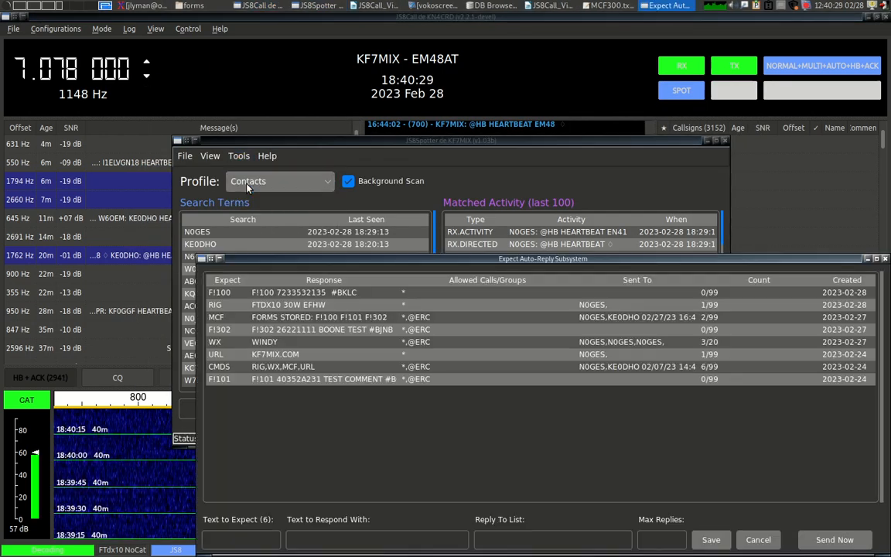
left_click(224, 293)
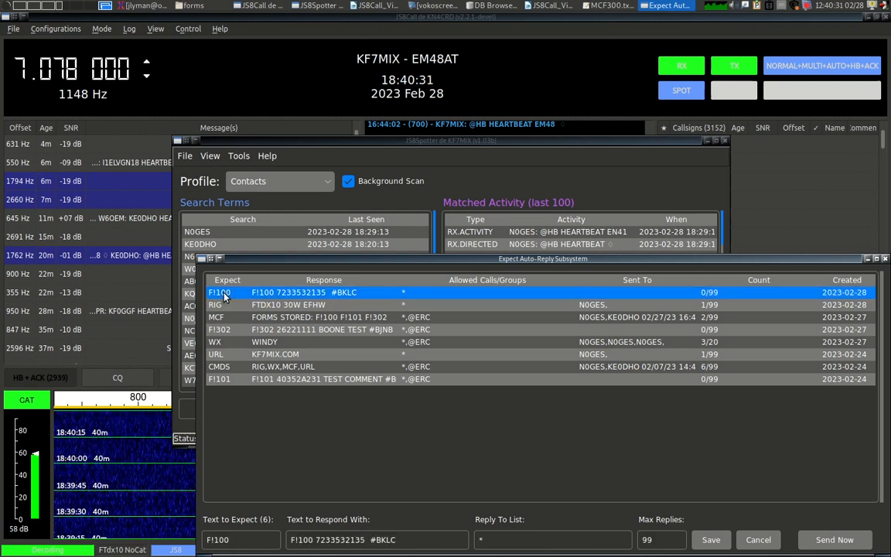
left_click_drag(255, 259, 181, 187)
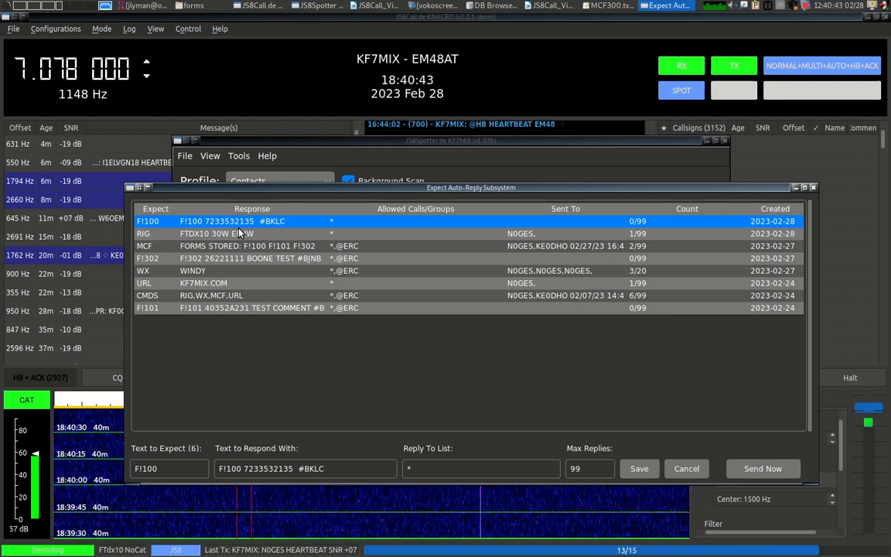
Insert an OP comment with the operator's first name between the answer digits and #BKLC in the F!100 response, and save the entry
left_click(323, 474)
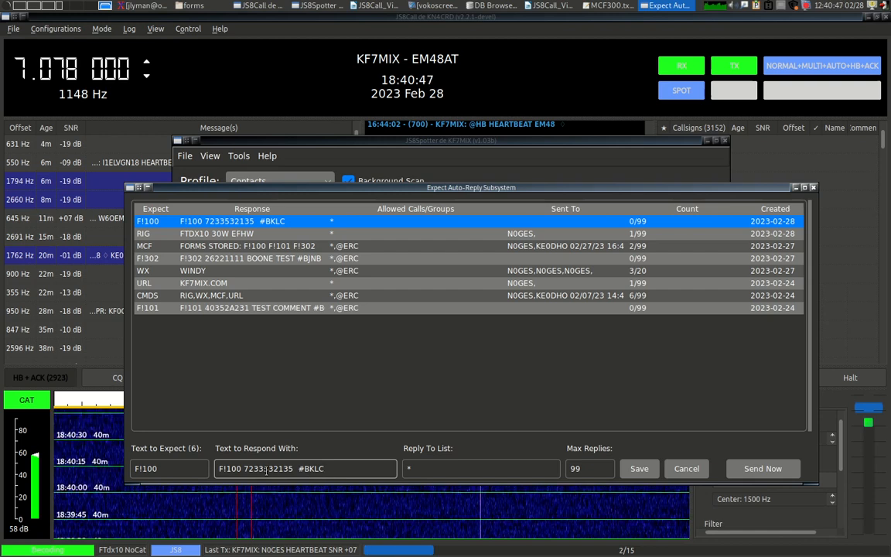
left_click_drag(246, 468, 294, 470)
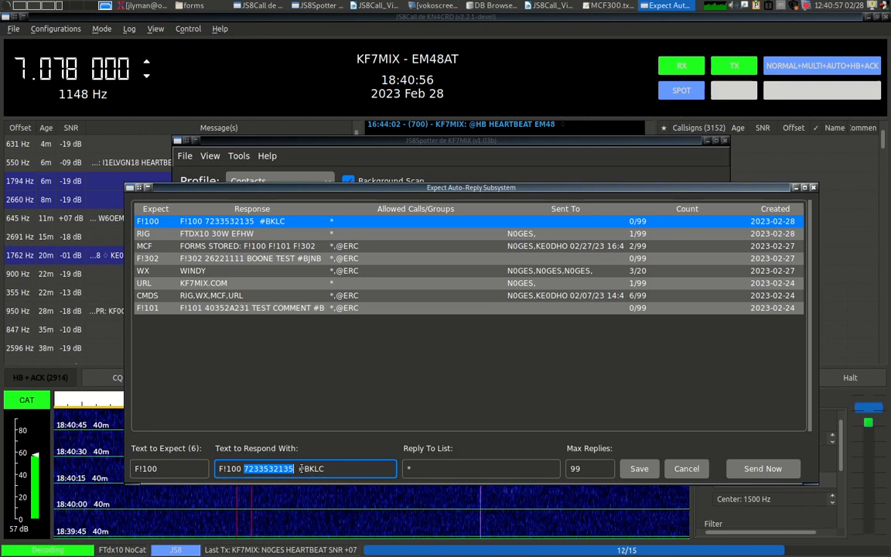
left_click_drag(299, 469, 339, 470)
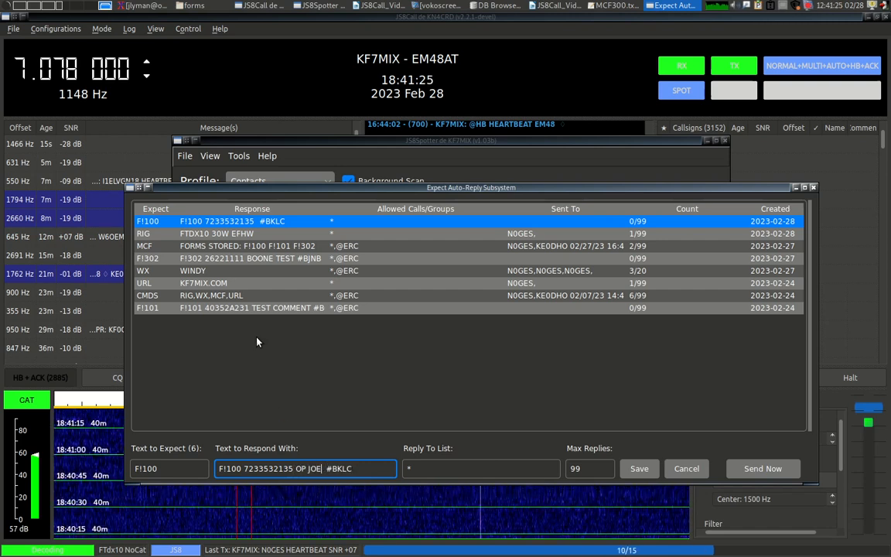
double_click(261, 469)
left_click_drag(296, 468, 323, 469)
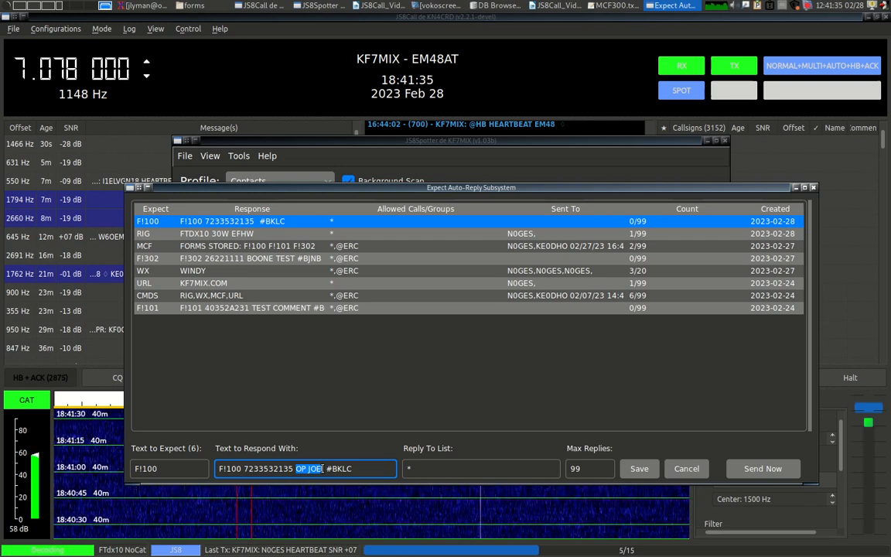
left_click(426, 469)
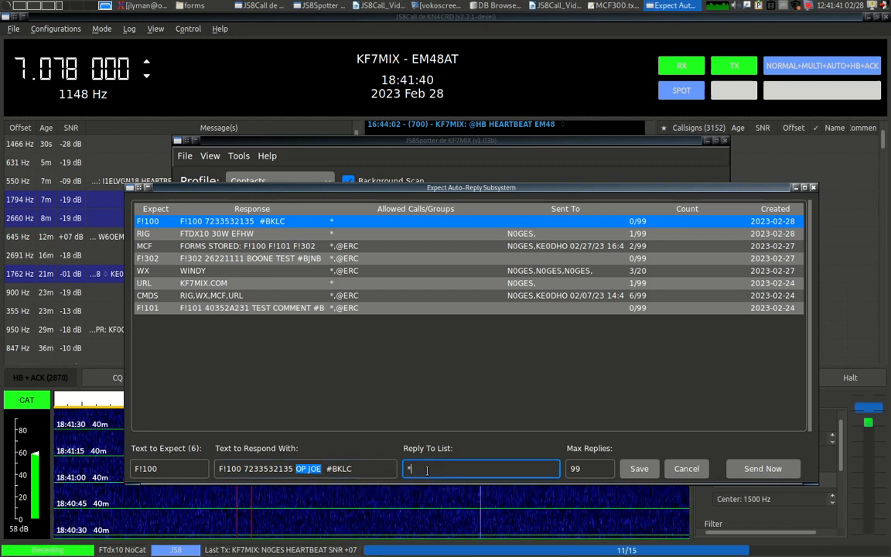
left_click(639, 468)
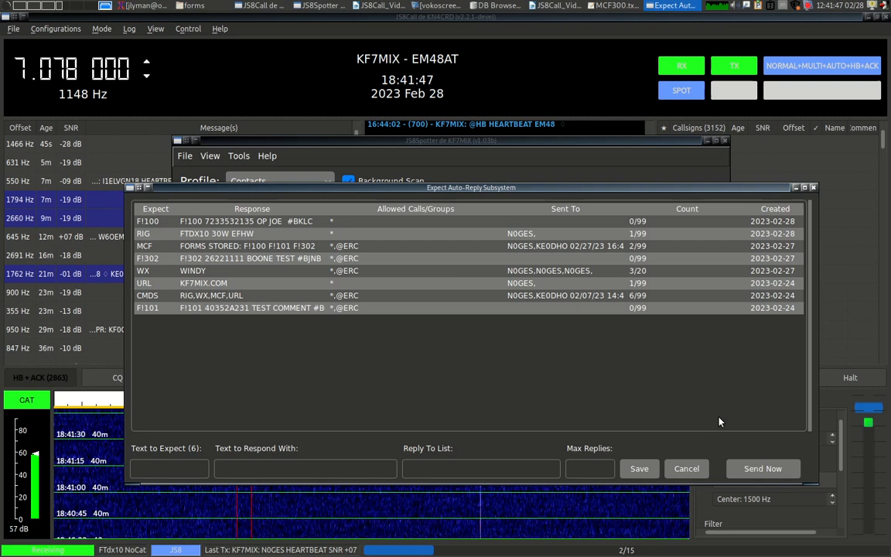
Bring up the saved F!100 response for manual sending with Send as MSG enabled, and close the send and Expect windows
left_click(761, 468)
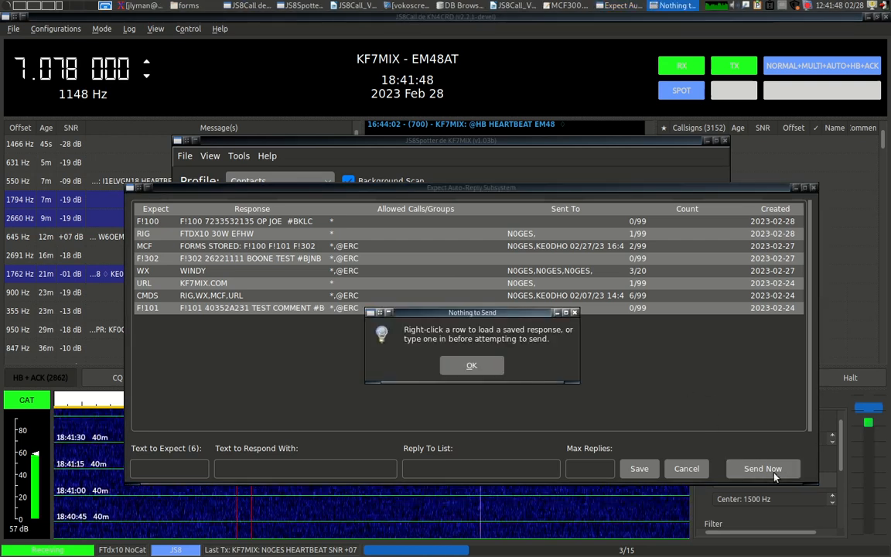
left_click(472, 365)
right_click(299, 221)
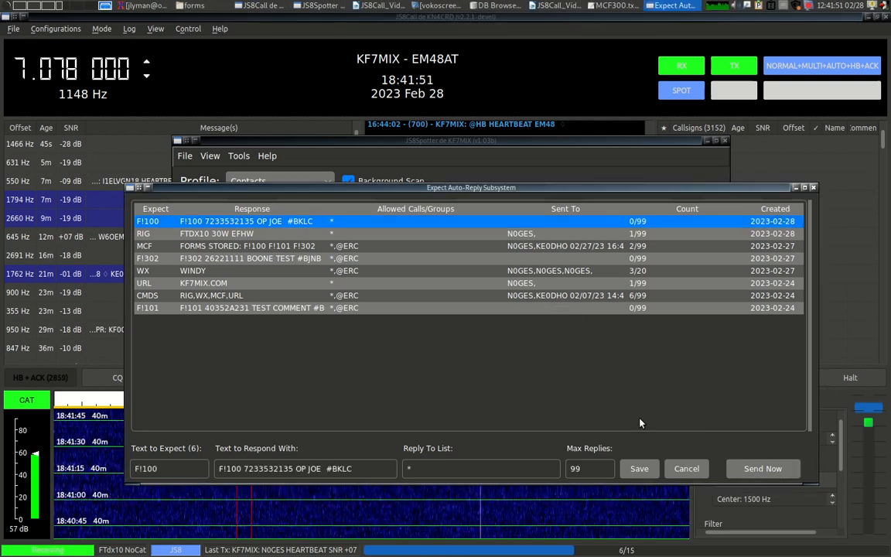
left_click(741, 469)
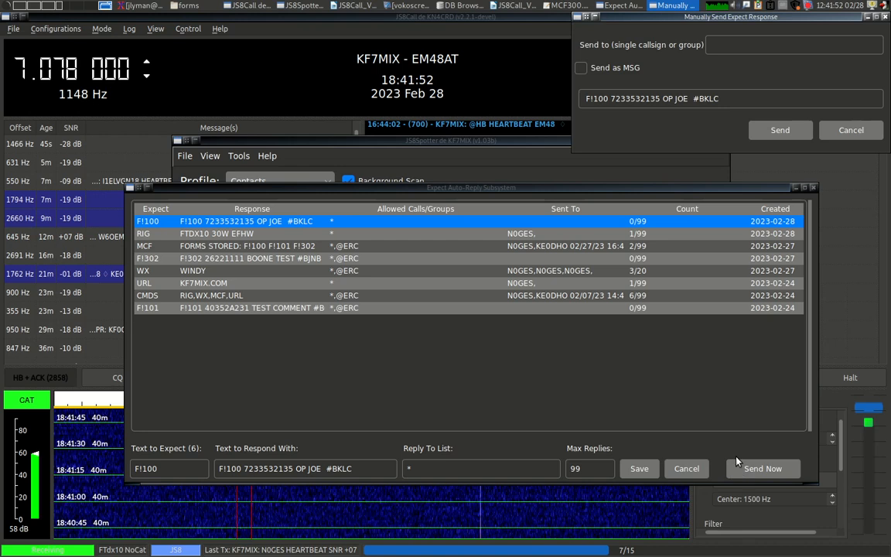
left_click(589, 70)
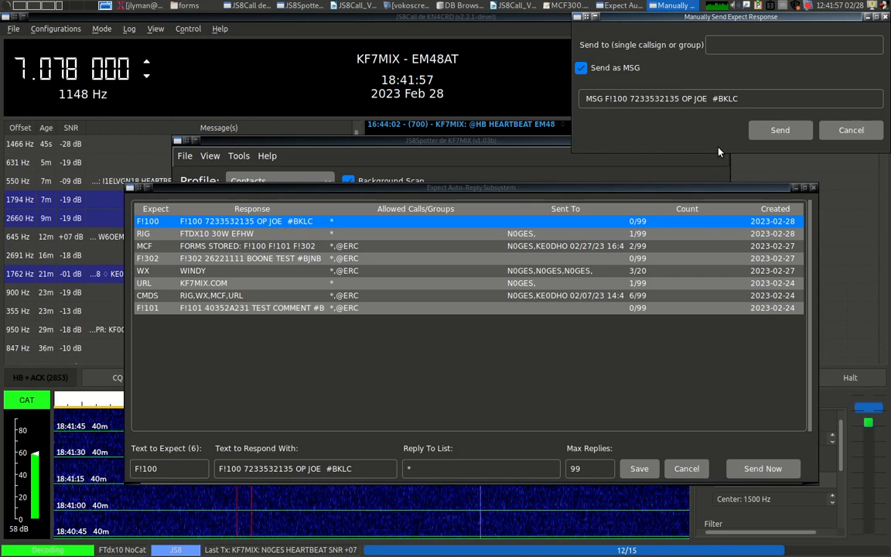
left_click(780, 130)
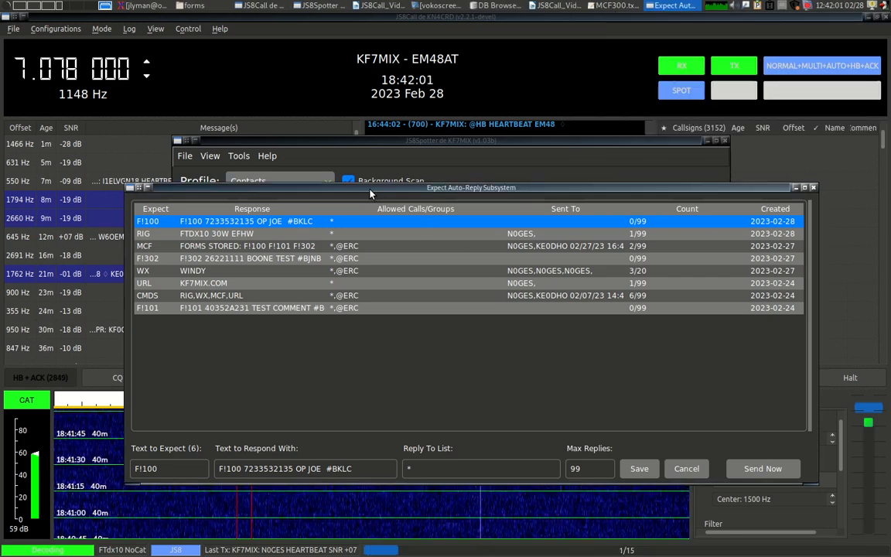
key("Escape")
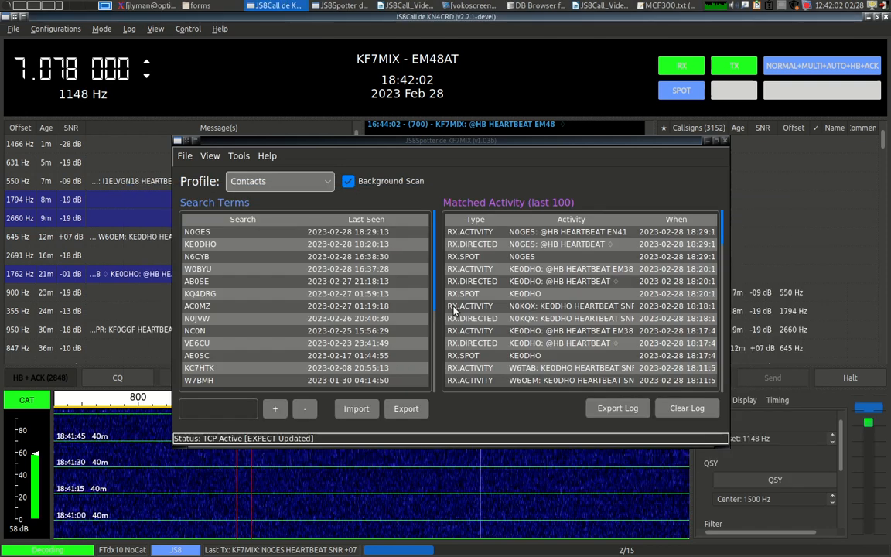
Reopen the MCForms form F!100 Amateur Operator Information and load the posted Expect response into it
left_click(244, 158)
mouse_move(263, 210)
left_click(359, 206)
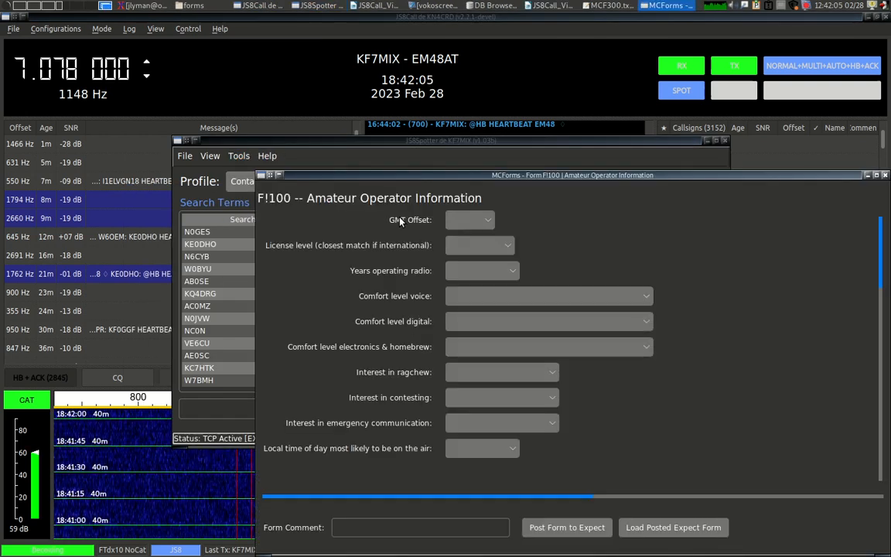
left_click_drag(375, 177, 219, 94)
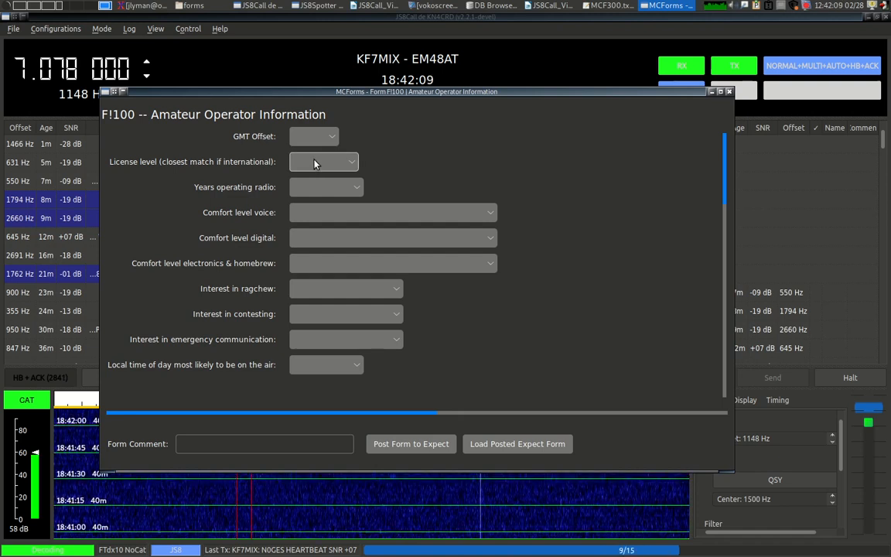
left_click(533, 447)
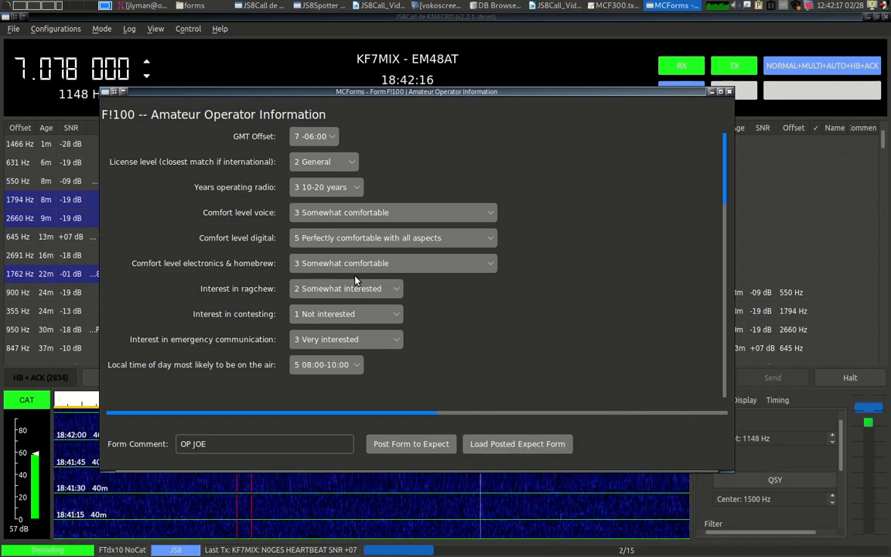
Set the local time of day on the air to 7 12:00-14:00 and post the form to Expect, overwriting the existing response
left_click(321, 364)
left_click(337, 412)
left_click(321, 364)
left_click(335, 421)
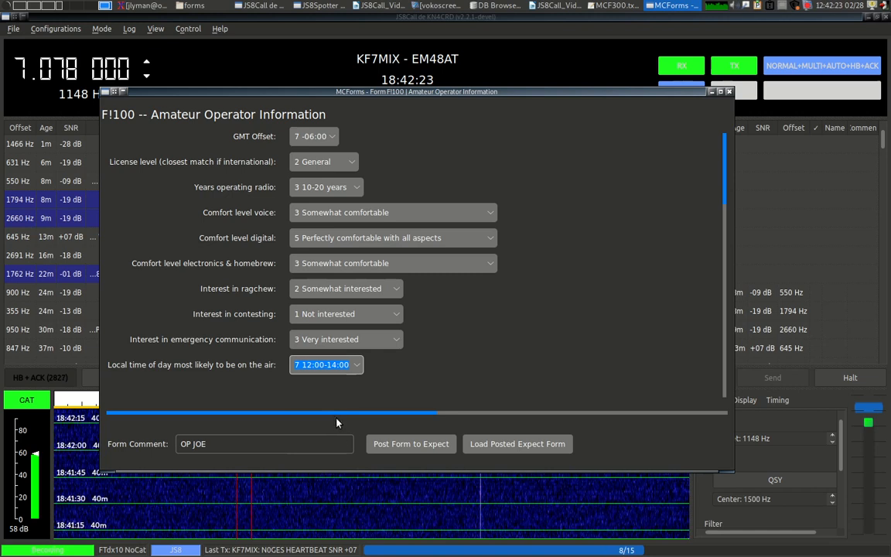
left_click(408, 443)
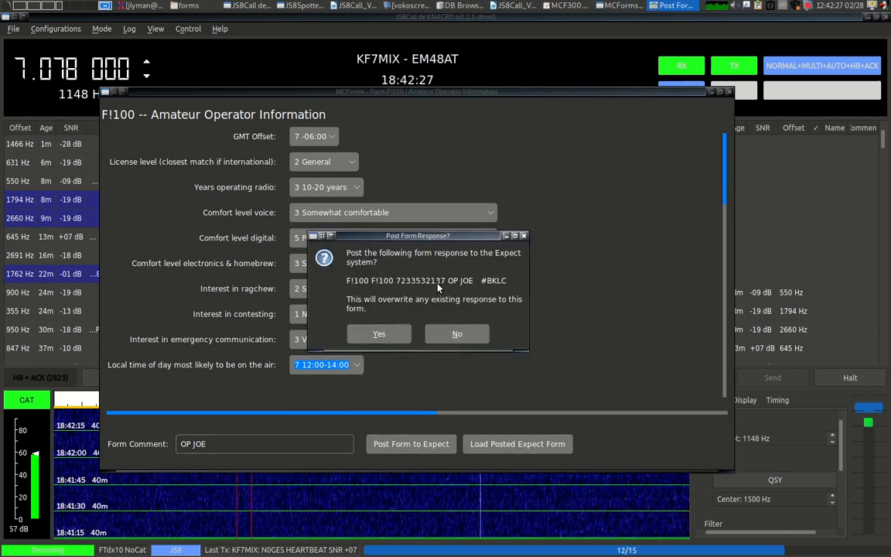
left_click(396, 335)
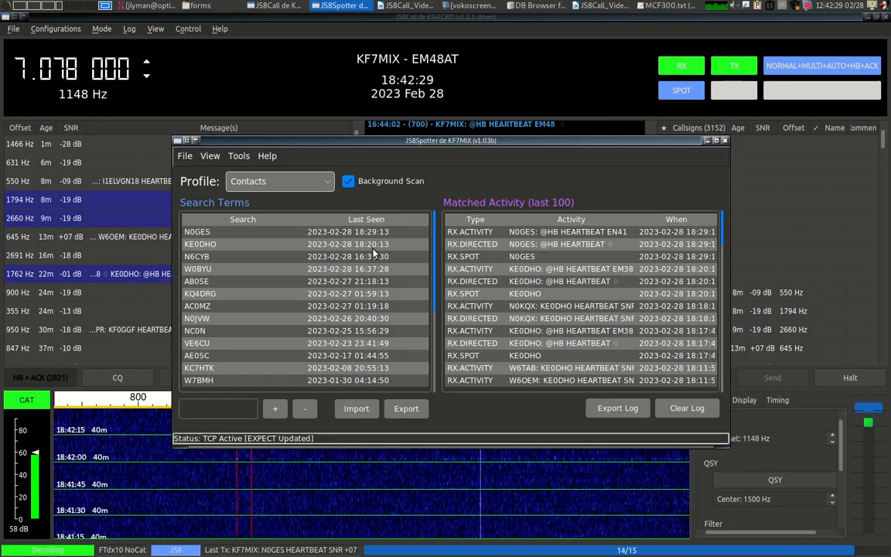
Reopen MCForms form F!100 Amateur Operator Information and load its posted Expect response
left_click(232, 159)
mouse_move(255, 205)
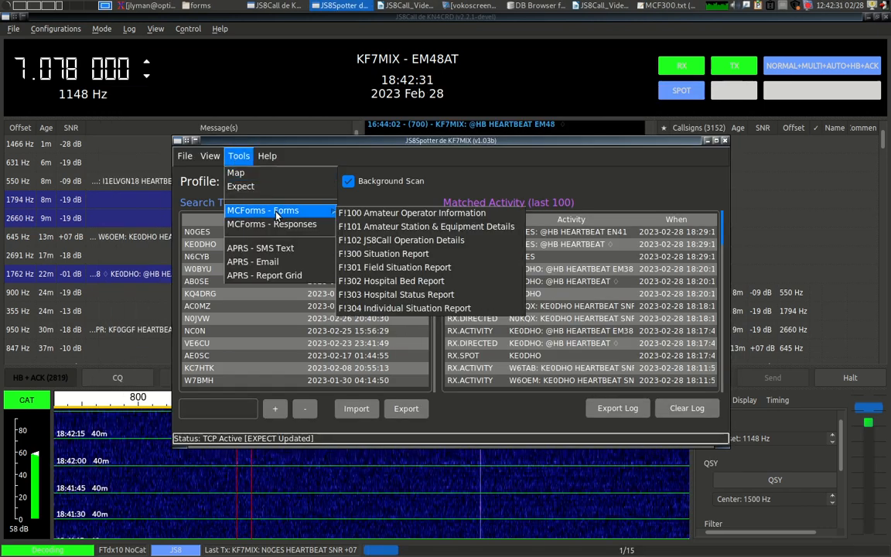
left_click(371, 211)
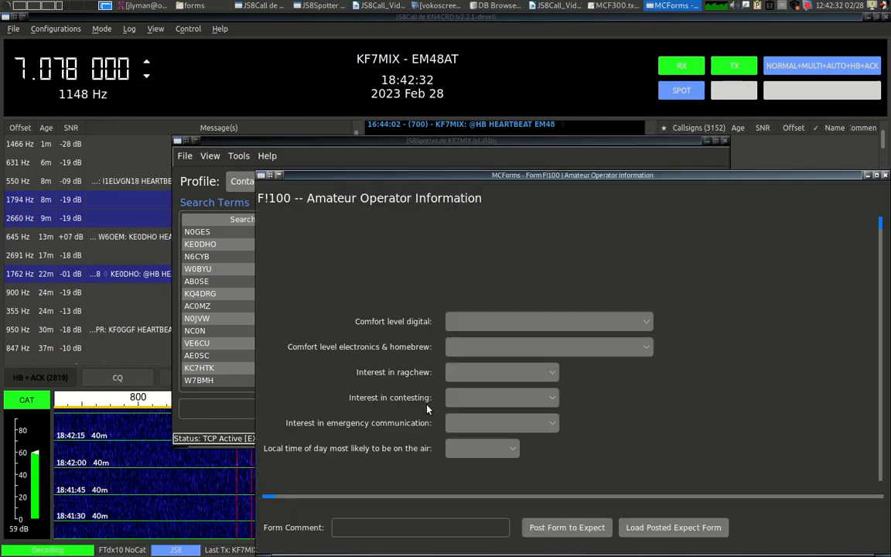
left_click(647, 527)
Change the operator's first name in the form comment after OP and post the form to Expect, overwriting the existing response
left_click(382, 530)
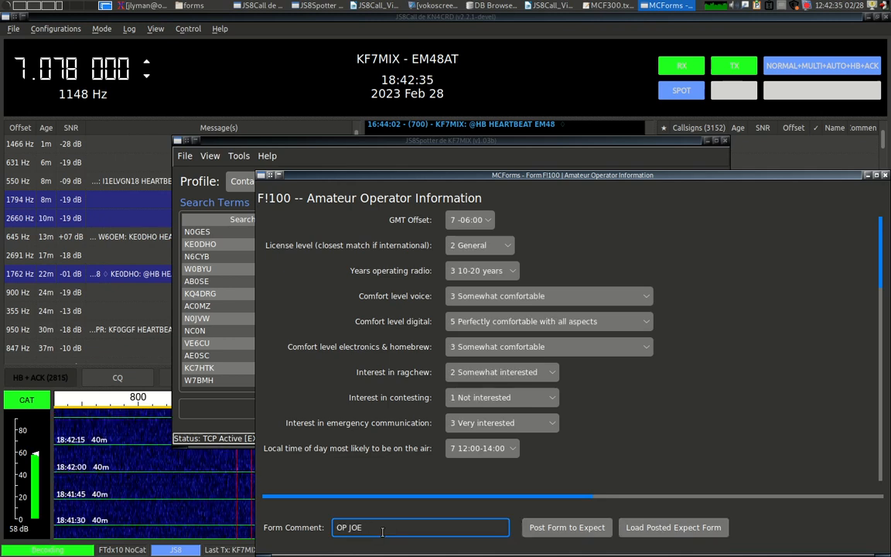
key("BackSpace")
key("BackSpace")
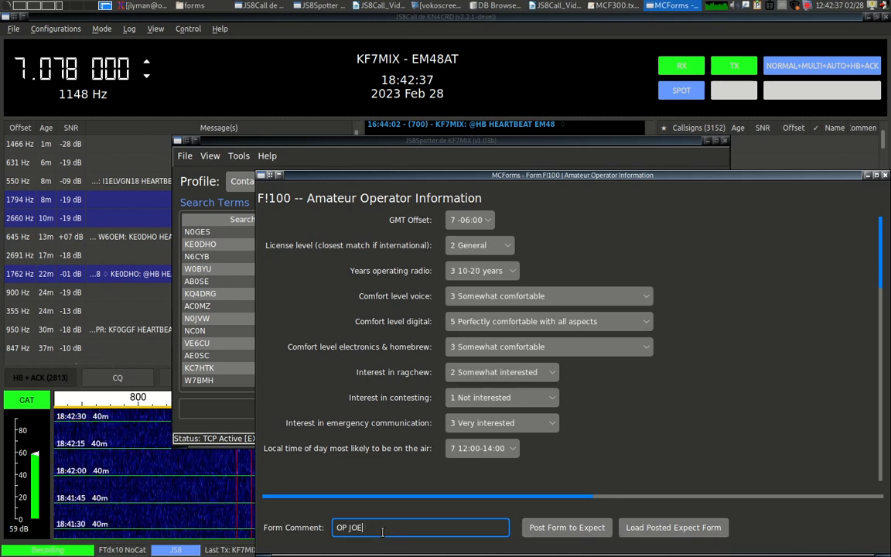
left_click(567, 527)
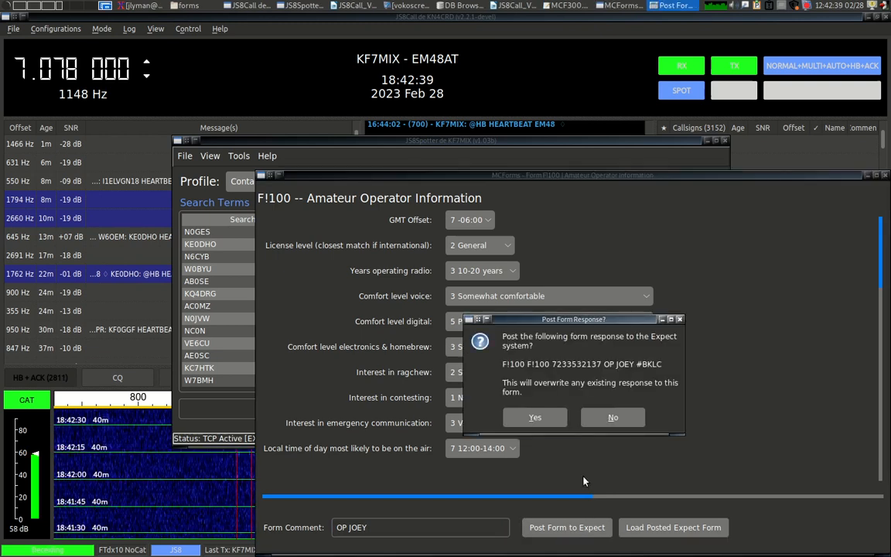
left_click(531, 418)
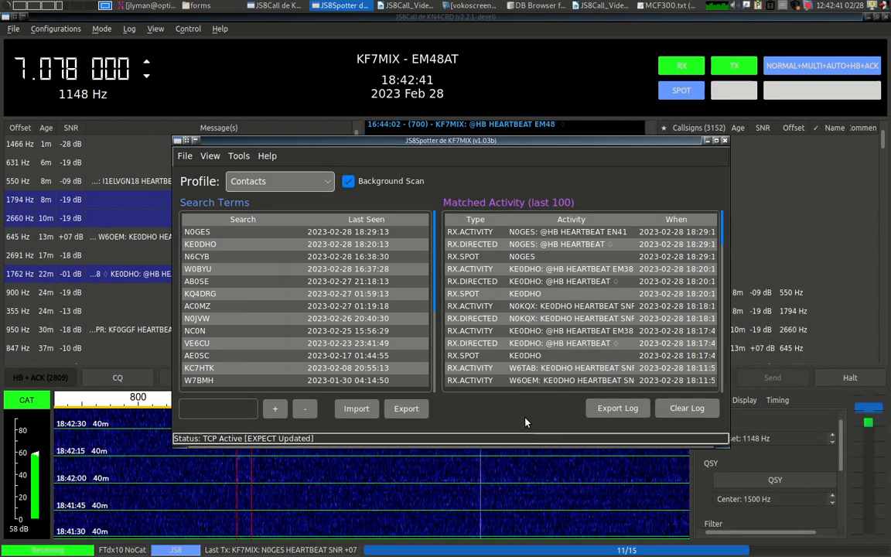
Check the updated F!100 entry in the Expect Auto-Reply Subsystem list and close the list
left_click(239, 155)
left_click(253, 188)
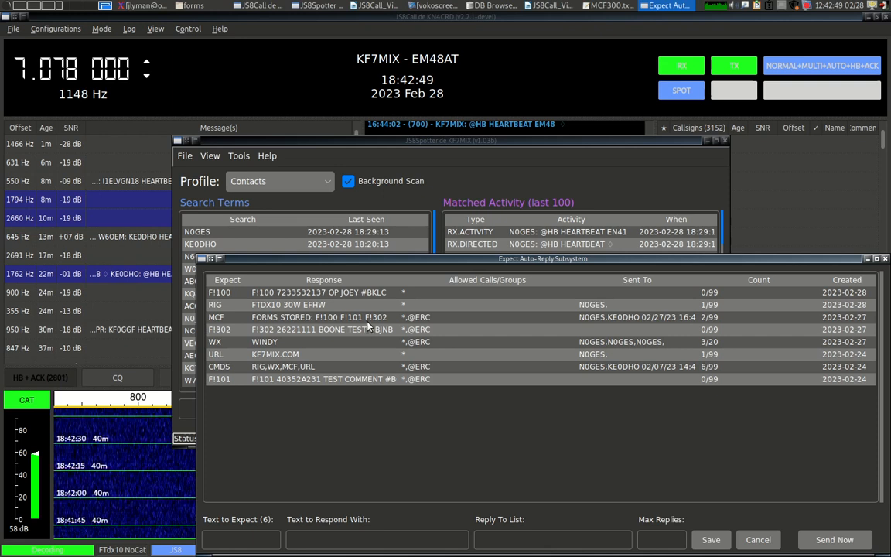
key("Escape")
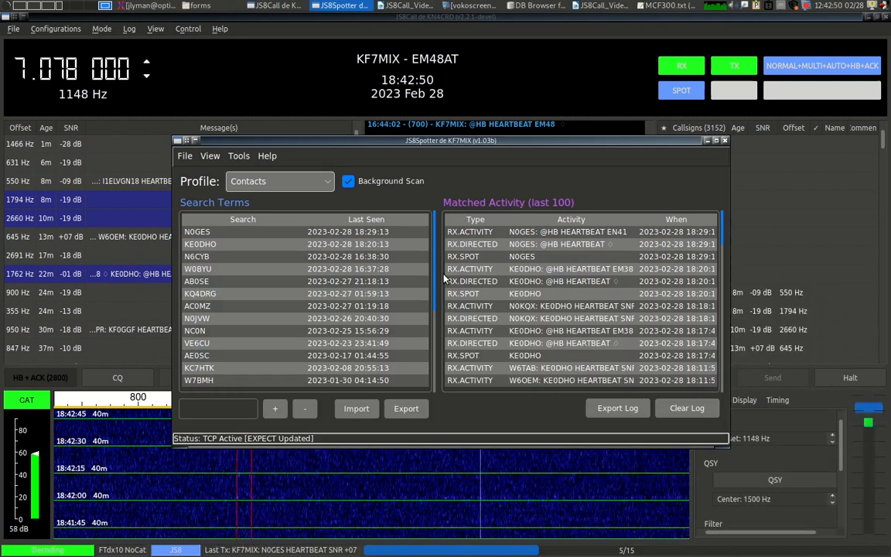
left_click(239, 156)
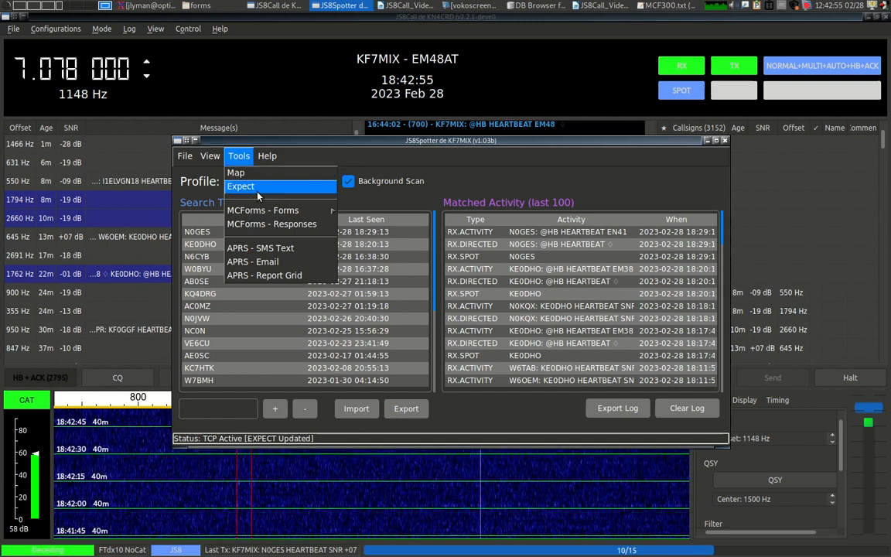
mouse_move(275, 214)
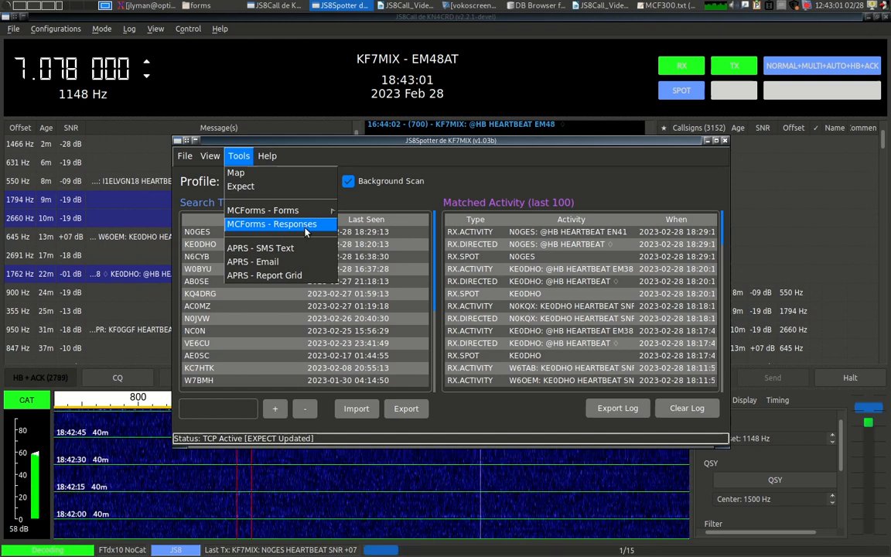
left_click(306, 229)
left_click_drag(378, 260, 253, 211)
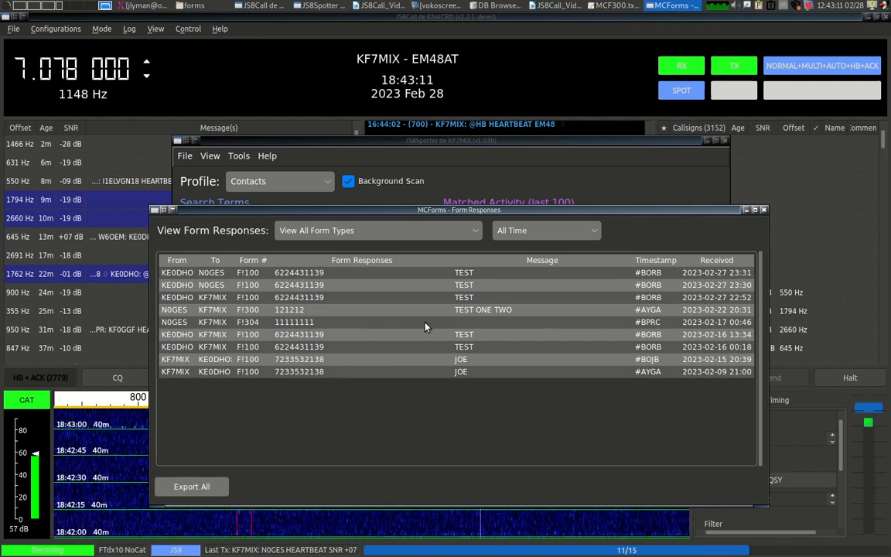
left_click(194, 298)
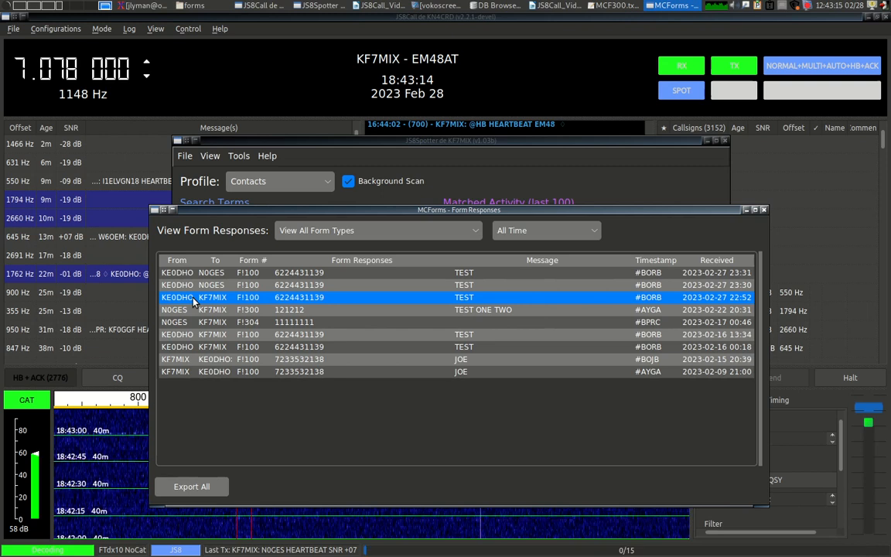
double_click(194, 299)
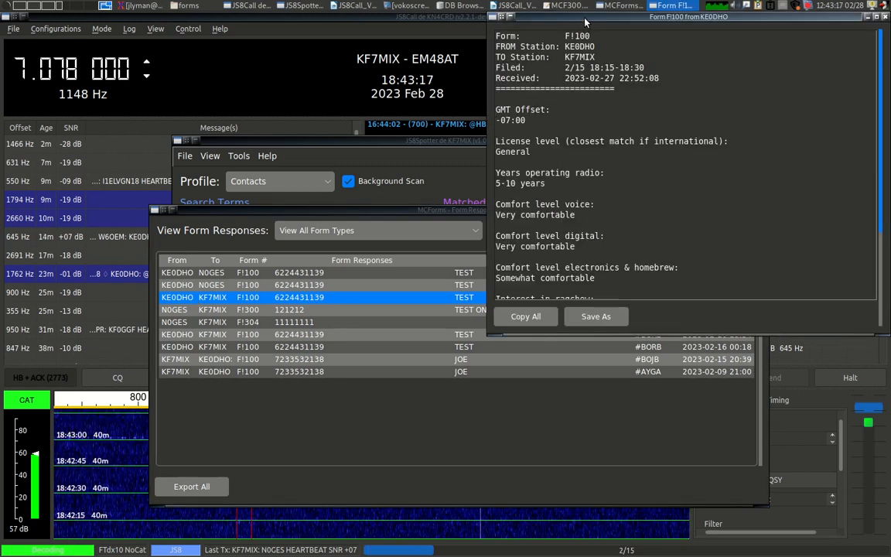
Reposition and enlarge the F!100 response window so that all questions and answers fit
left_click_drag(585, 20, 445, 80)
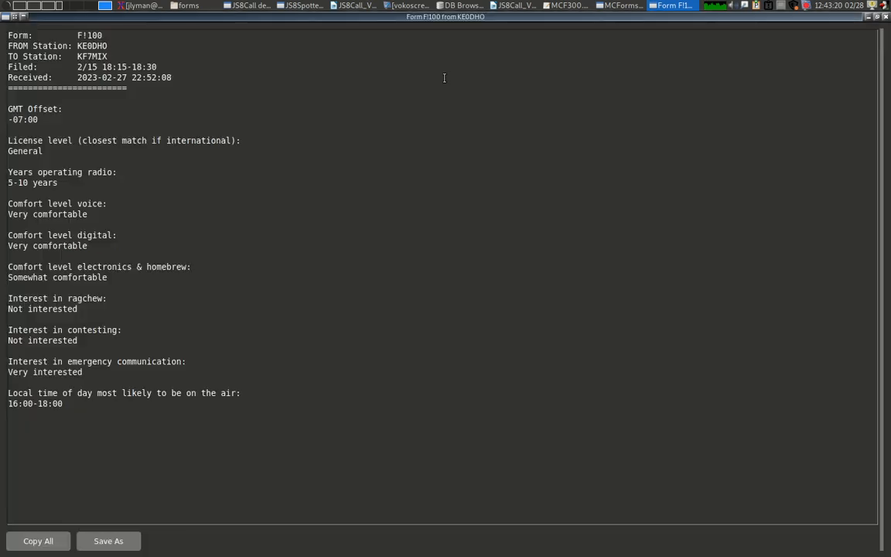
double_click(445, 77)
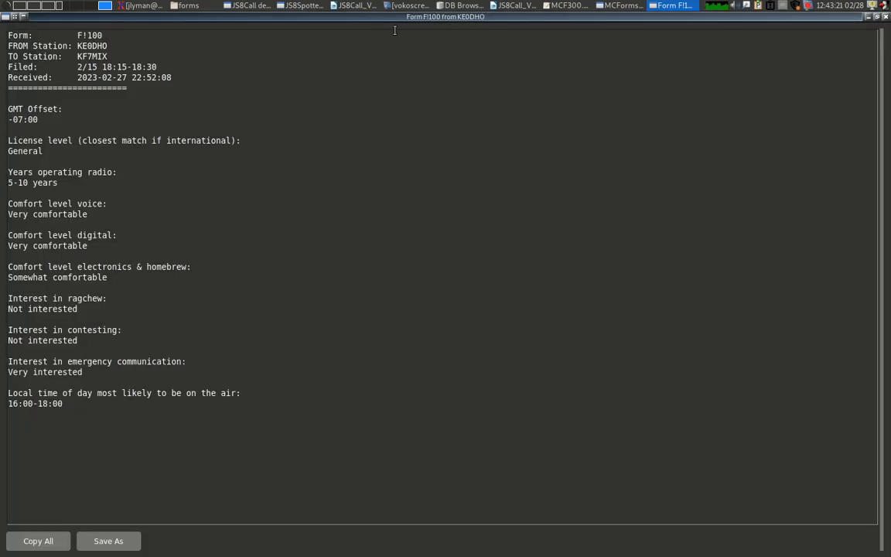
double_click(325, 21)
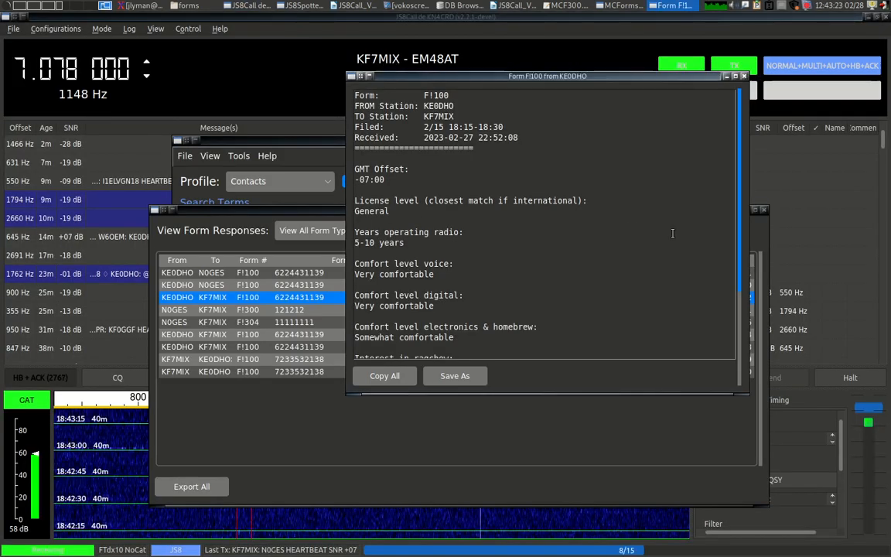
left_click_drag(757, 404, 833, 535)
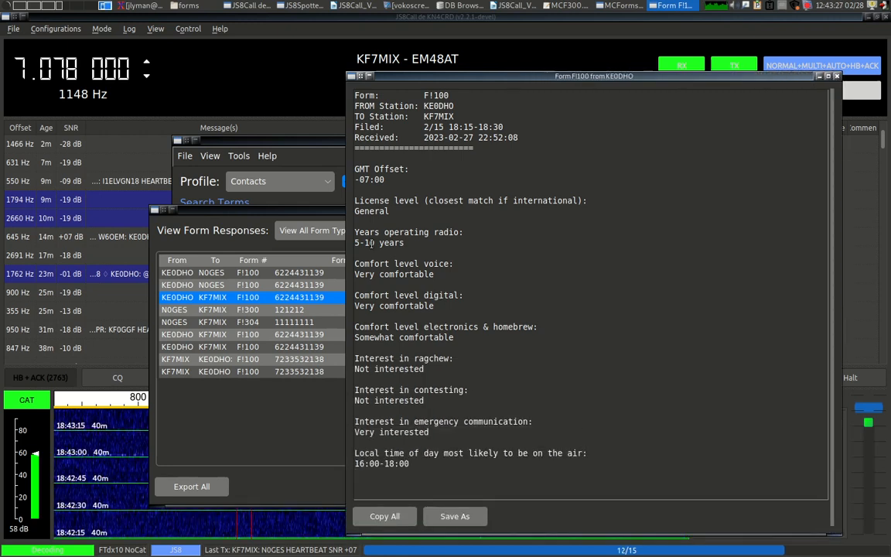
Examine the response header, highlighting the Filed time range and the Received timestamp
left_click(283, 300)
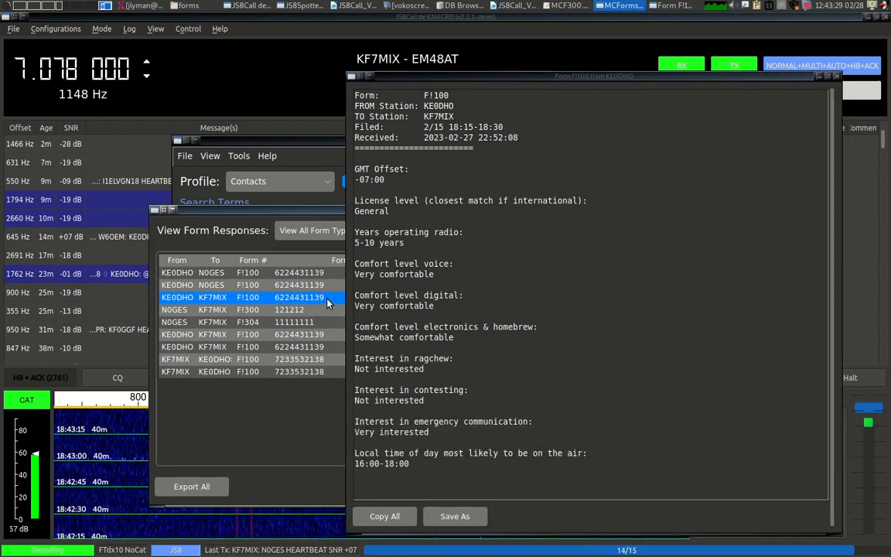
left_click(425, 127)
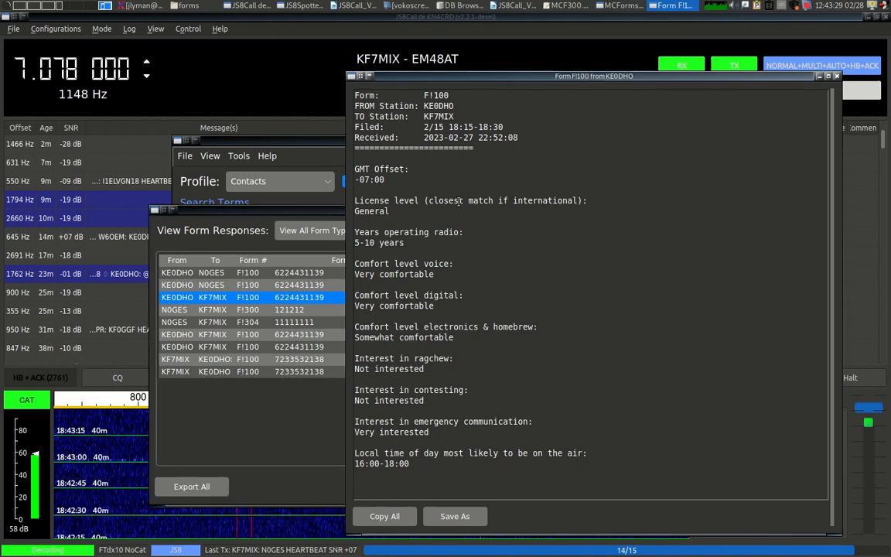
double_click(438, 106)
left_click_drag(423, 95, 506, 129)
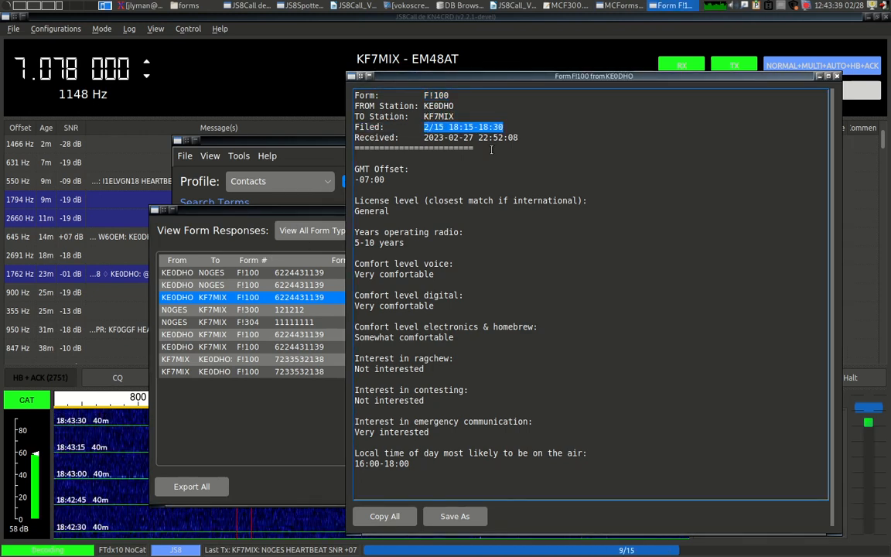
left_click(431, 127)
left_click_drag(451, 127, 503, 127)
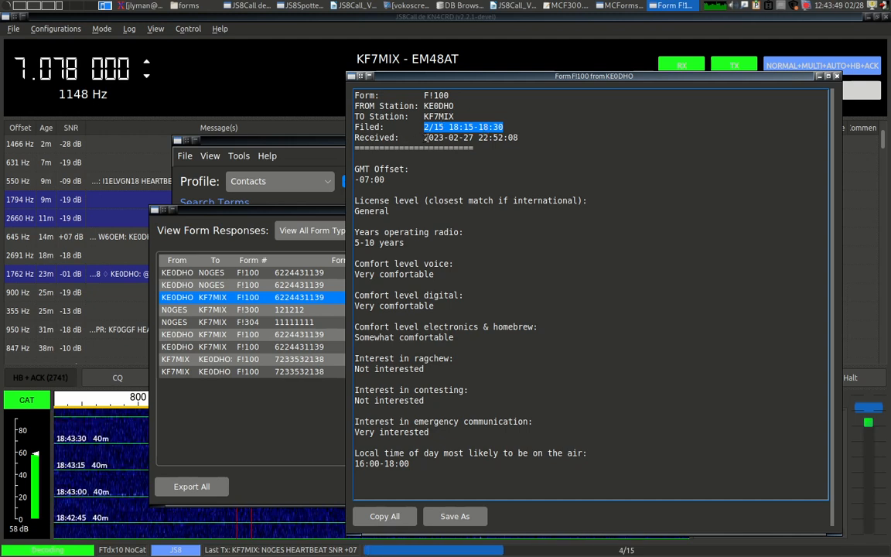
left_click_drag(424, 138, 535, 139)
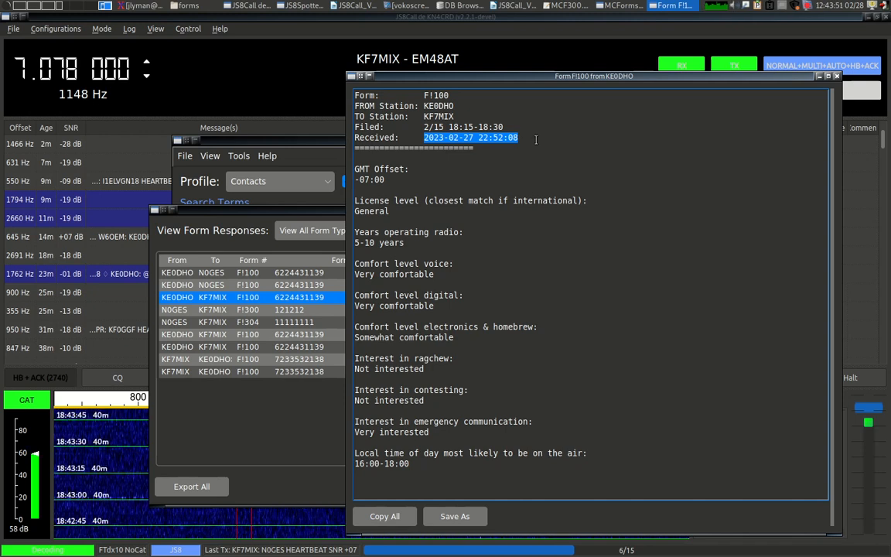
Review the decoded answers from GMT Offset through local time on the air, and close the F!100 response
triple_click(396, 178)
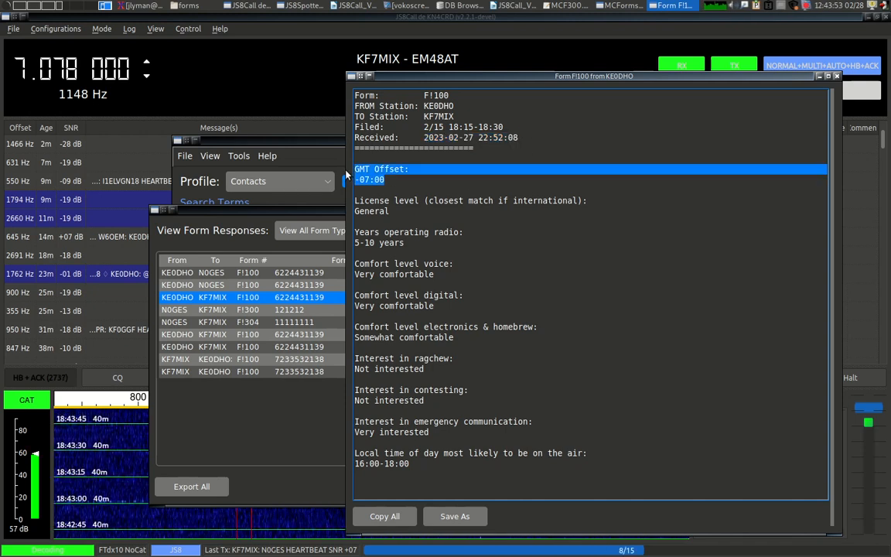
triple_click(364, 202)
triple_click(414, 242)
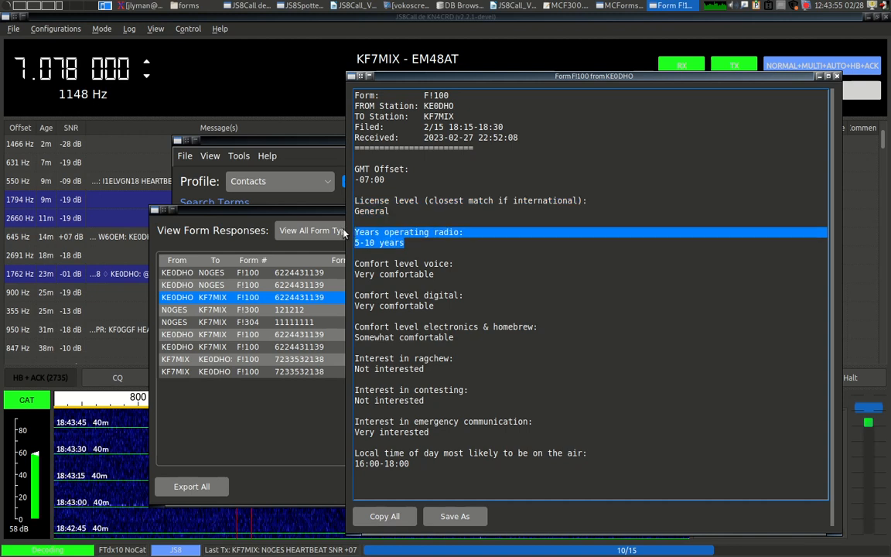
left_click(425, 447)
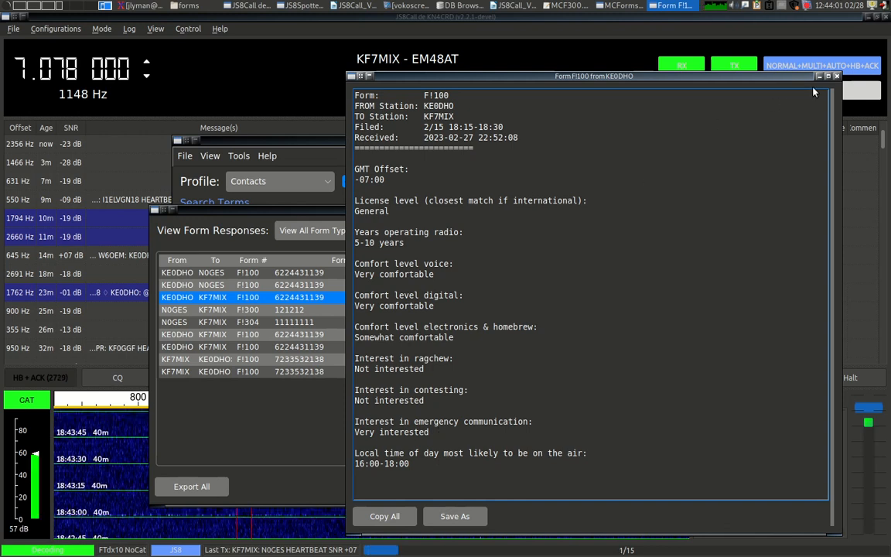
left_click(837, 76)
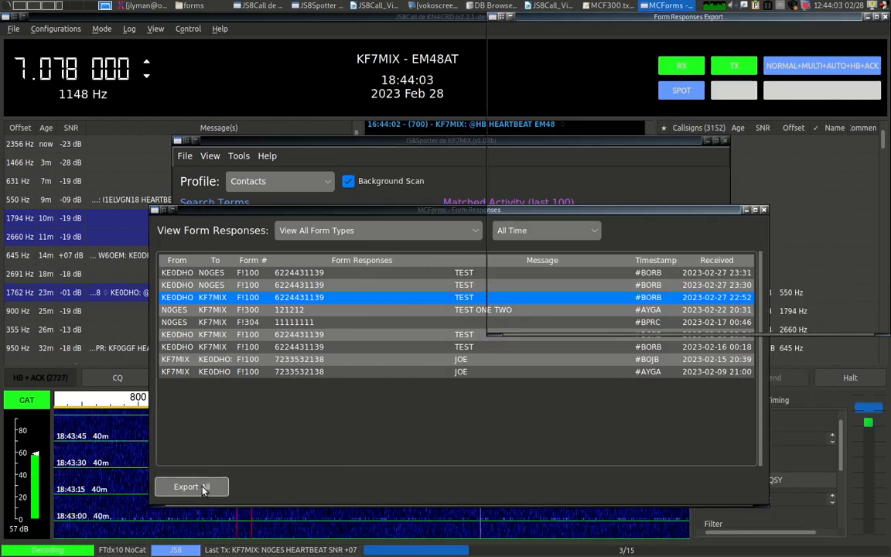
Generate the Form Responses Export of all responses, look over the listing, and close it without saving
left_click(211, 486)
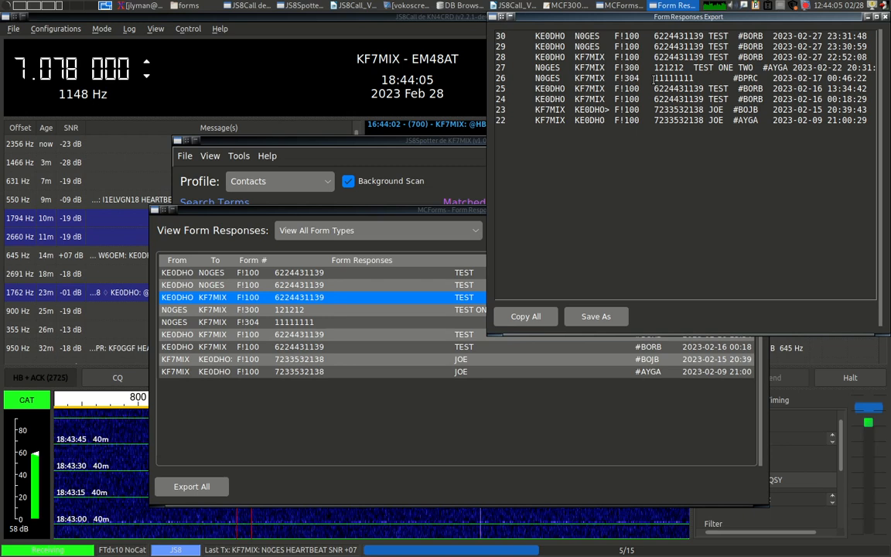
left_click_drag(560, 17, 447, 51)
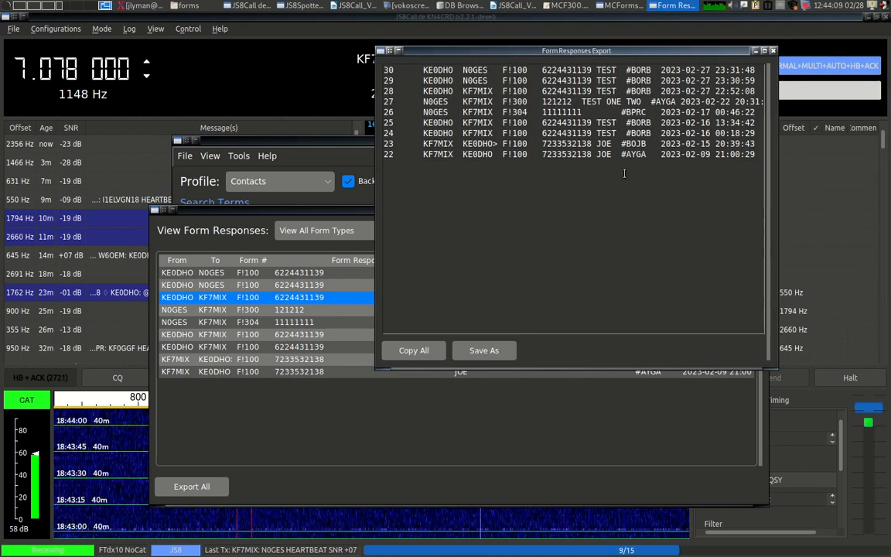
key("Escape")
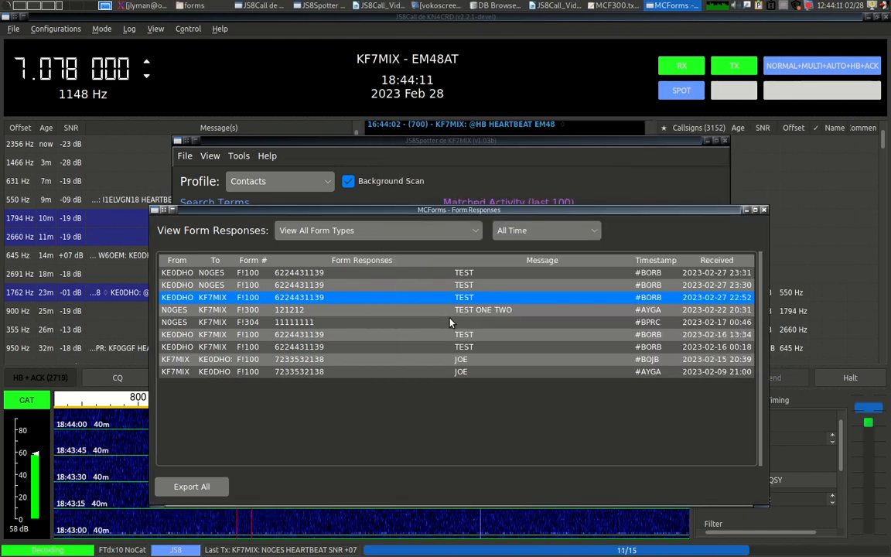
mouse_move(366, 209)
left_mouse_down()
mouse_move(381, 199)
mouse_move(362, 199)
left_mouse_up()
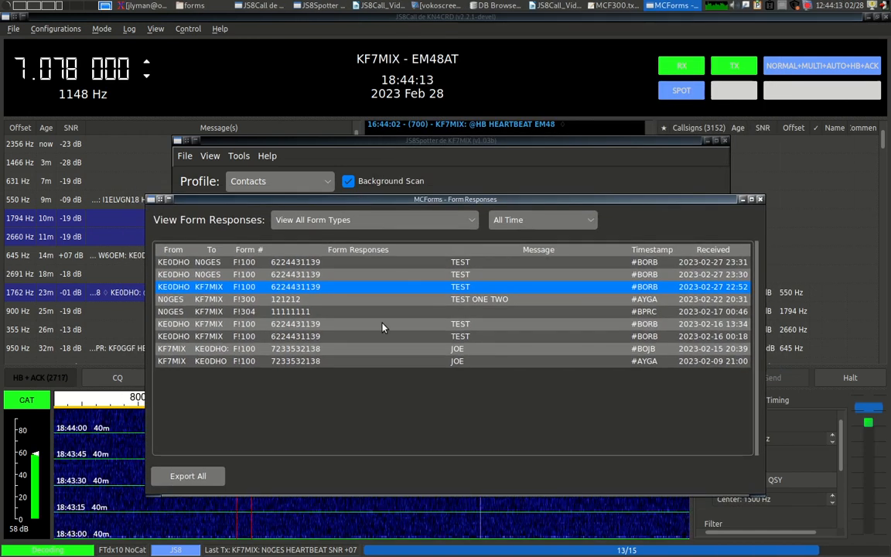
left_click(382, 152)
left_click(267, 230)
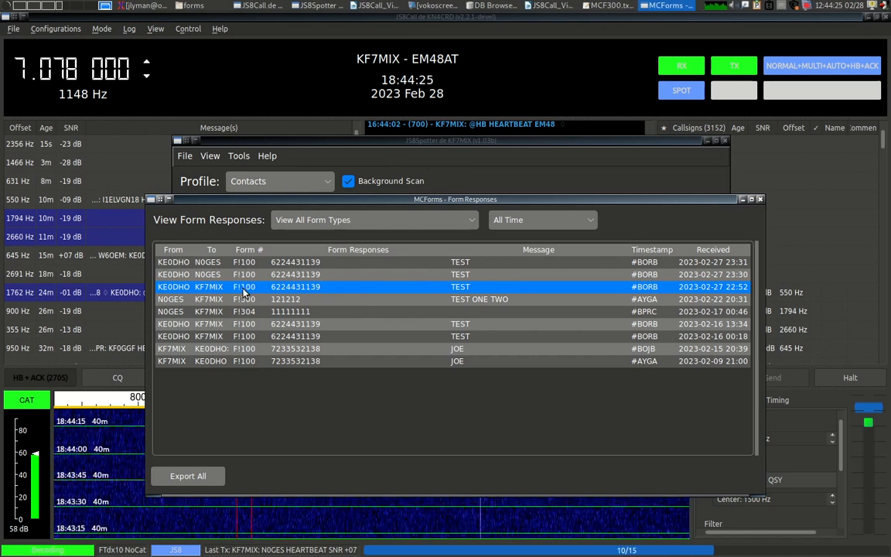
Switch to the JS8Call_Video6.odt training outline in LibreOffice Writer to check the remaining topics
left_click(534, 15)
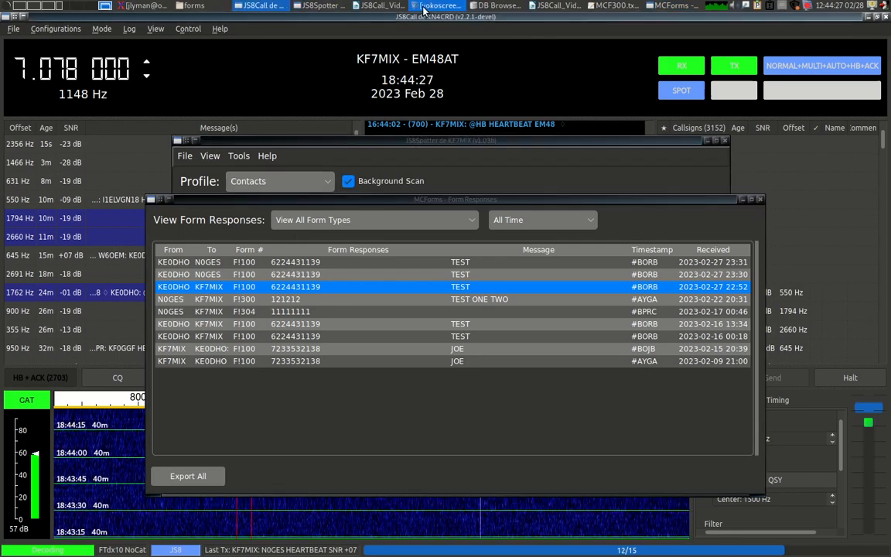
left_click(379, 5)
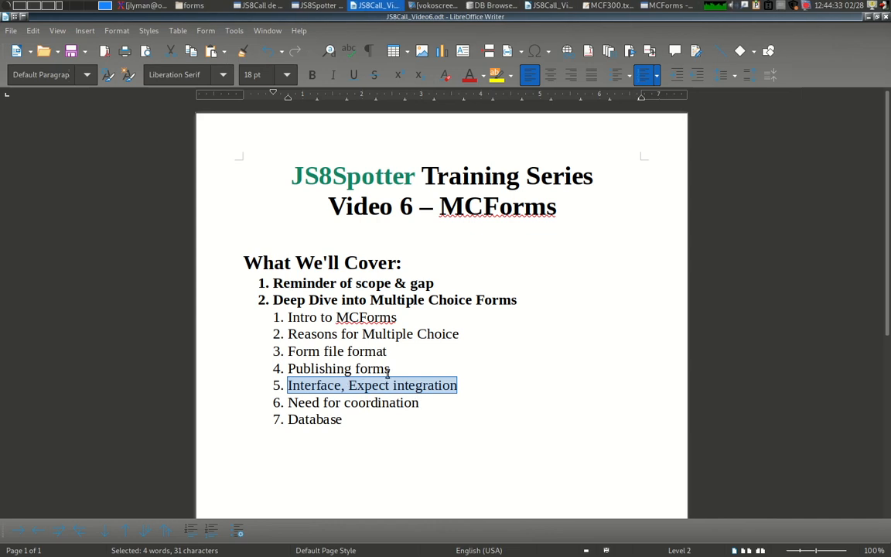
key("alt+Tab")
key("alt+Tab")
Bring JS8Spotter back to the front and close the MCForms Form Responses window
left_click(319, 5)
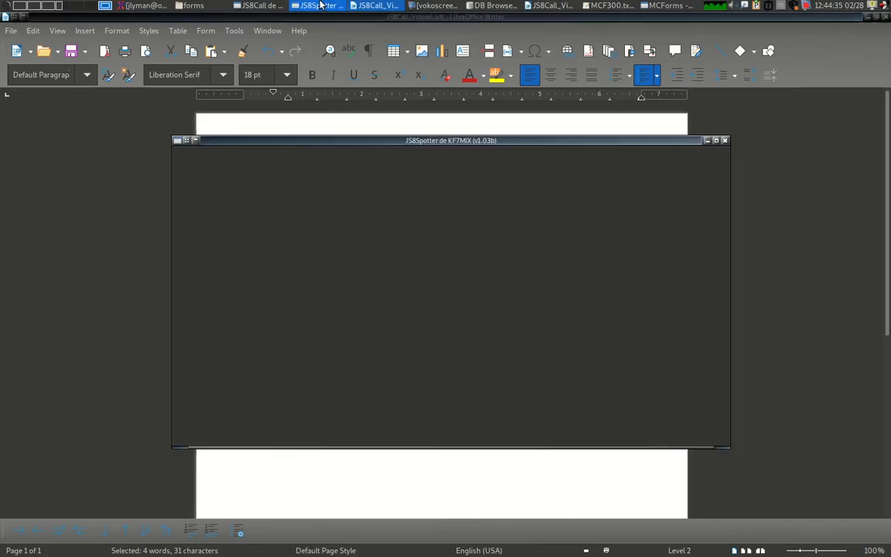
left_click(686, 5)
key("alt+F4")
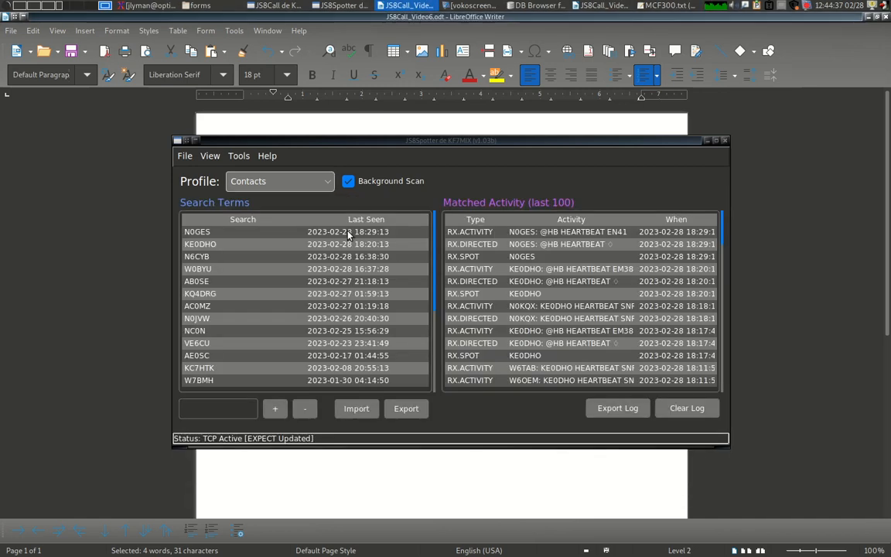
Open the Expect Auto-Reply Subsystem, load the F!100 entry, and highlight its text to expect
left_click(238, 155)
left_click(261, 189)
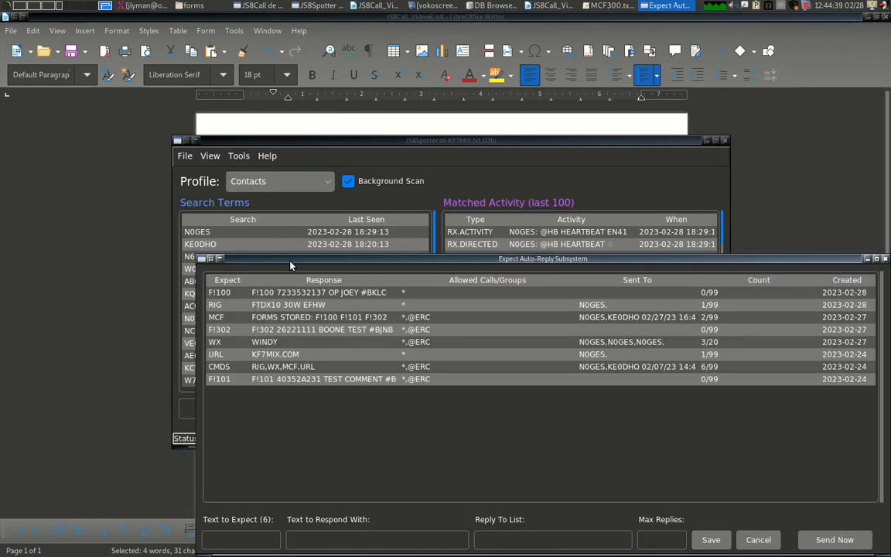
left_click_drag(290, 266, 174, 193)
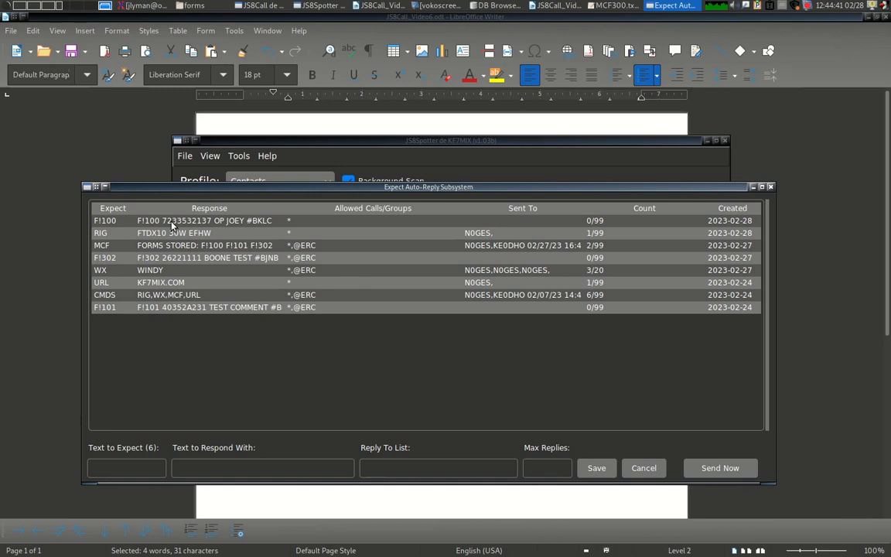
left_click(108, 222)
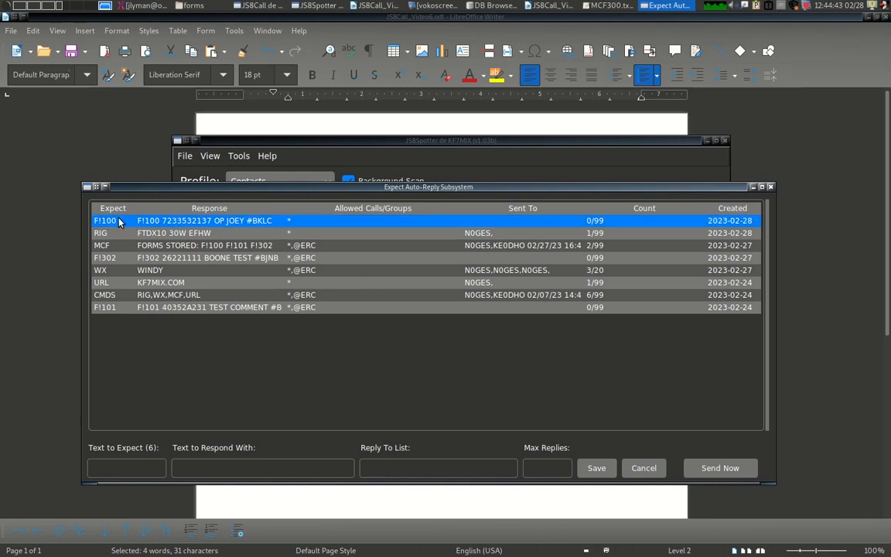
double_click(119, 468)
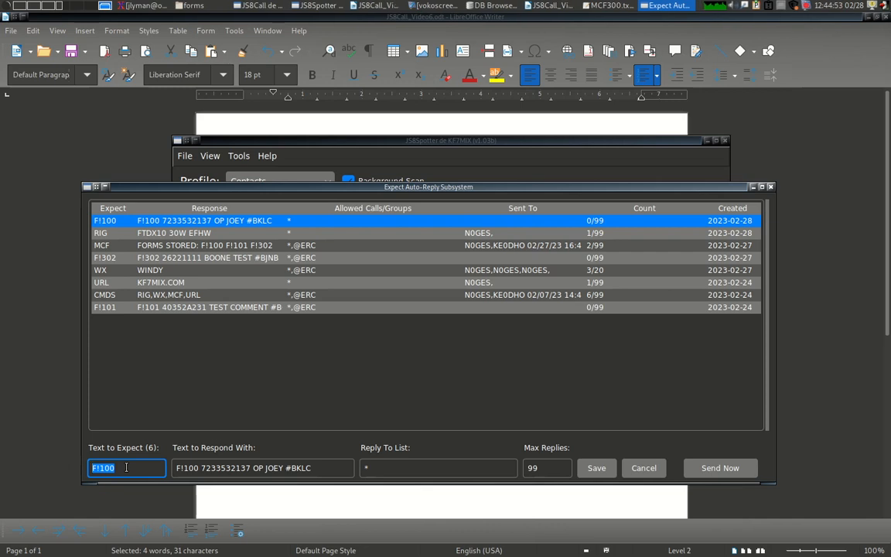
key("Tab")
Point out the F!100 form number and the answer codes in the entry's response text, and close Expect without saving
left_click(179, 467)
double_click(199, 468)
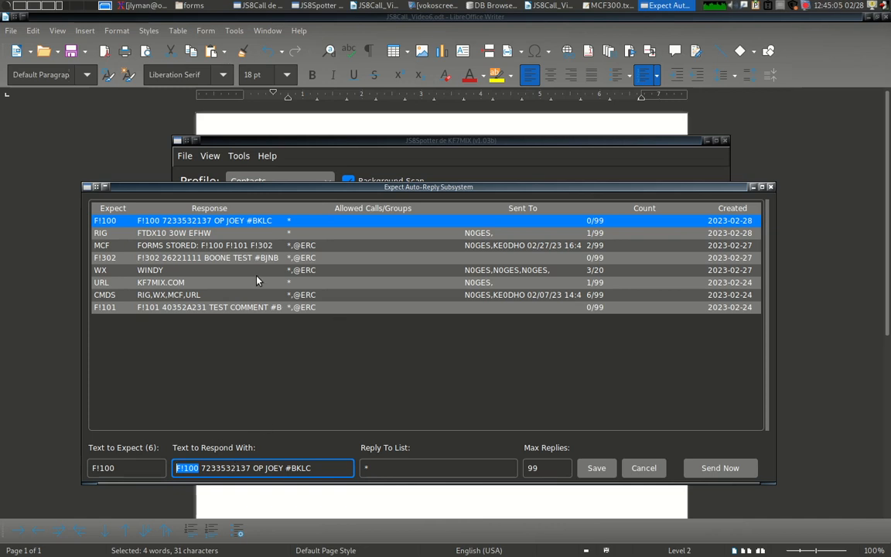
left_click(204, 470)
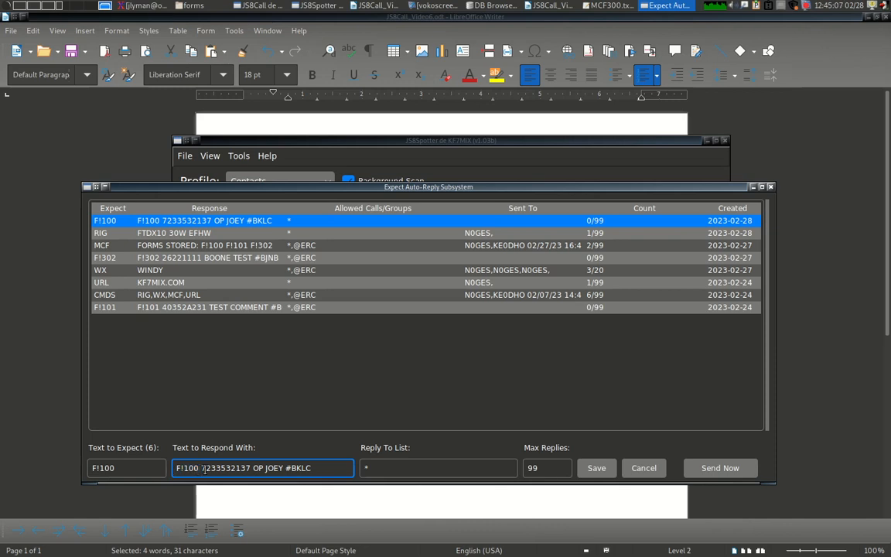
left_click_drag(197, 468, 164, 469)
left_click(206, 469)
left_click_drag(199, 469, 156, 470)
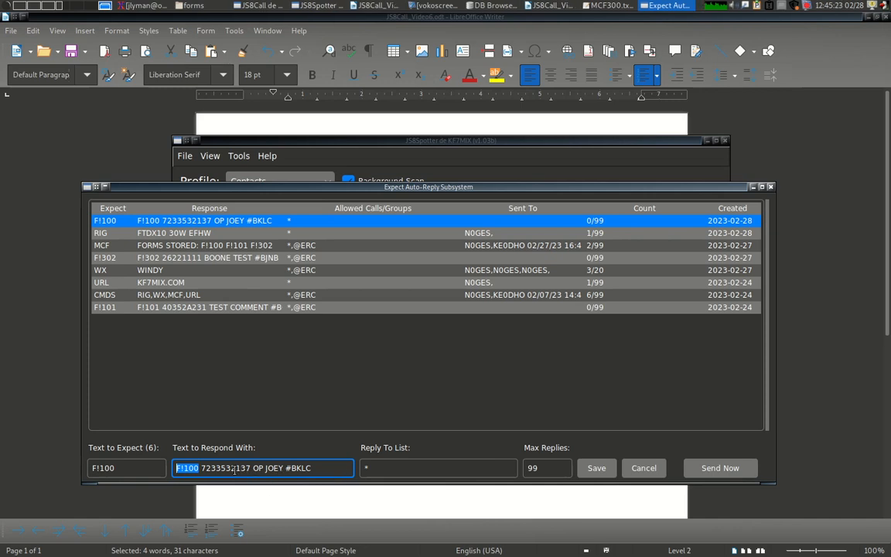
left_click_drag(235, 468, 378, 485)
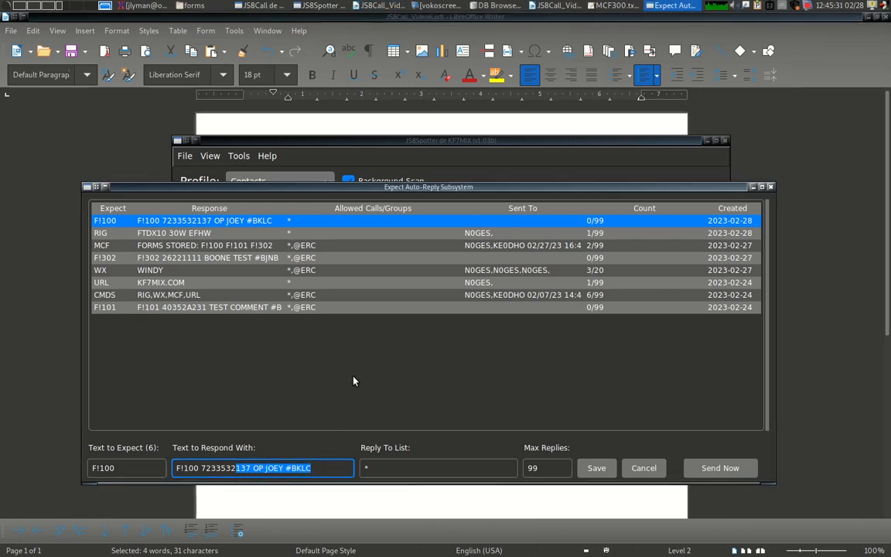
key("Escape")
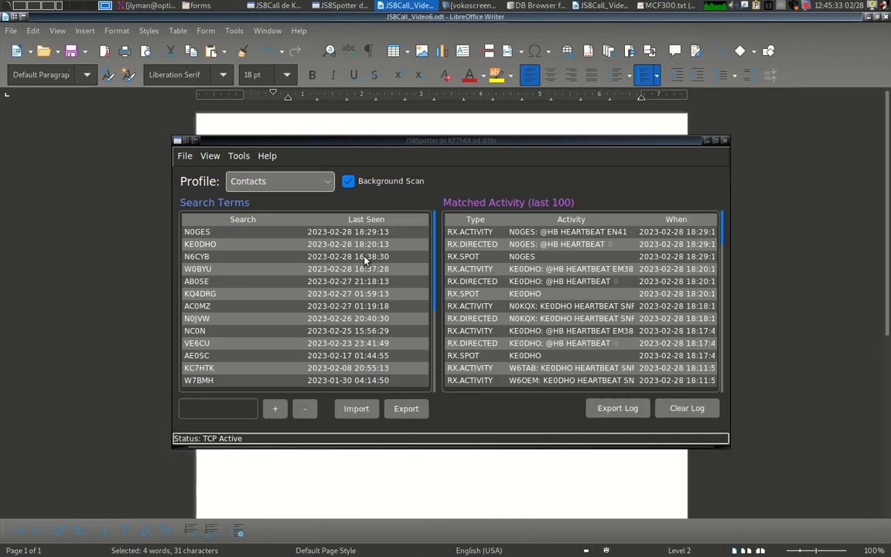
Look over the MCForms Form Responses list of all form types twice, closing it each time
left_click_drag(268, 142, 262, 151)
left_click(232, 166)
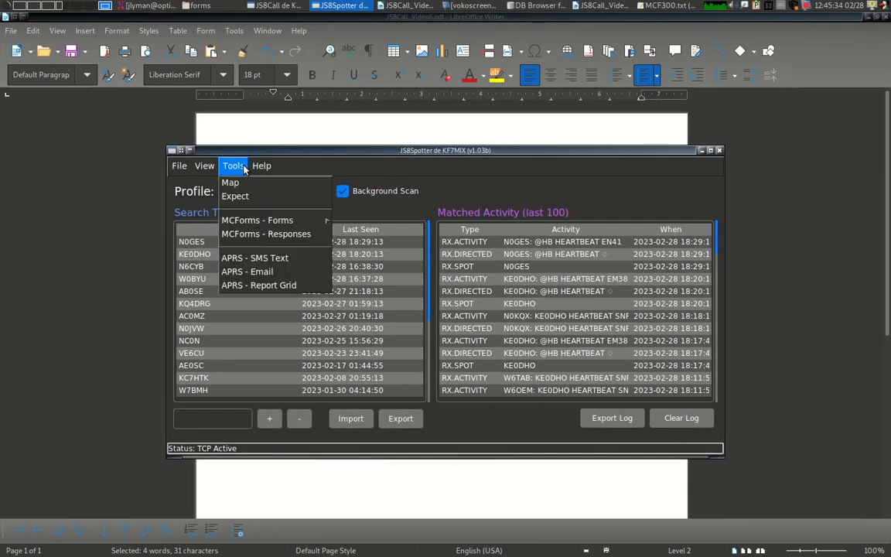
left_click(270, 235)
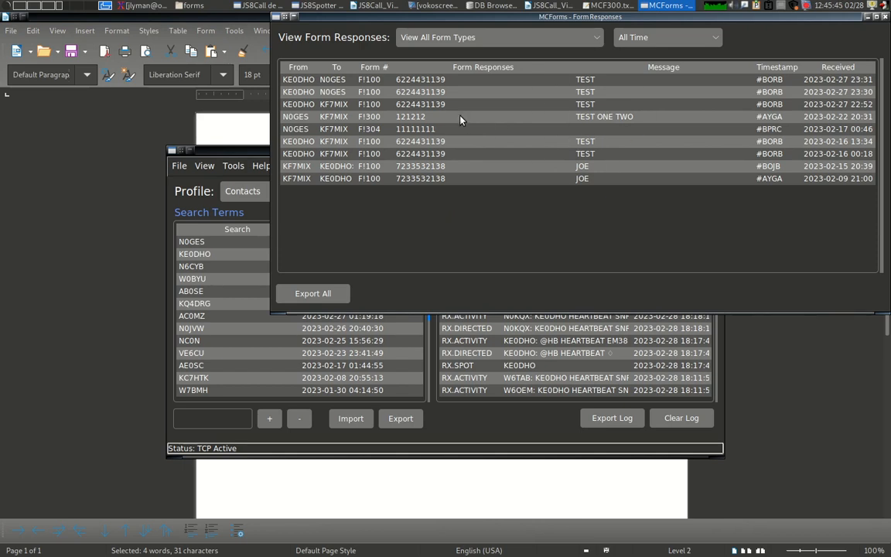
key("Escape")
left_click(229, 172)
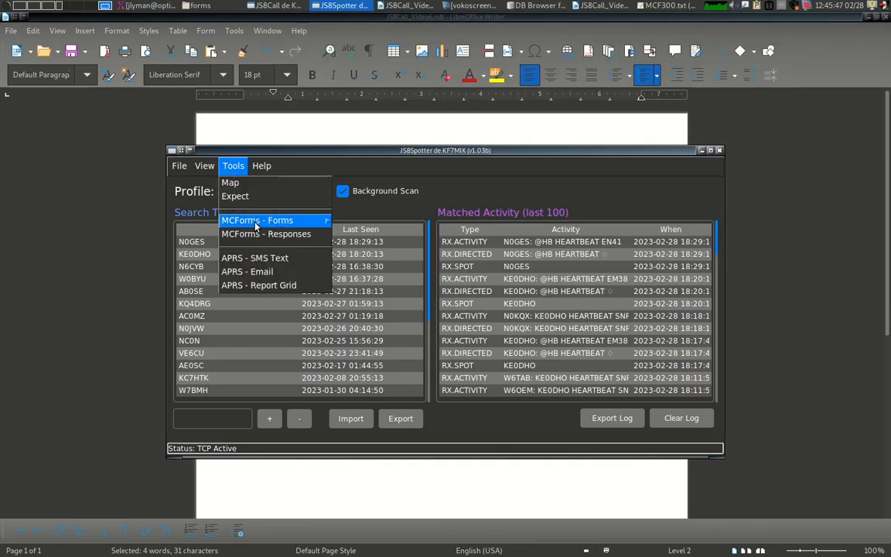
left_click(241, 234)
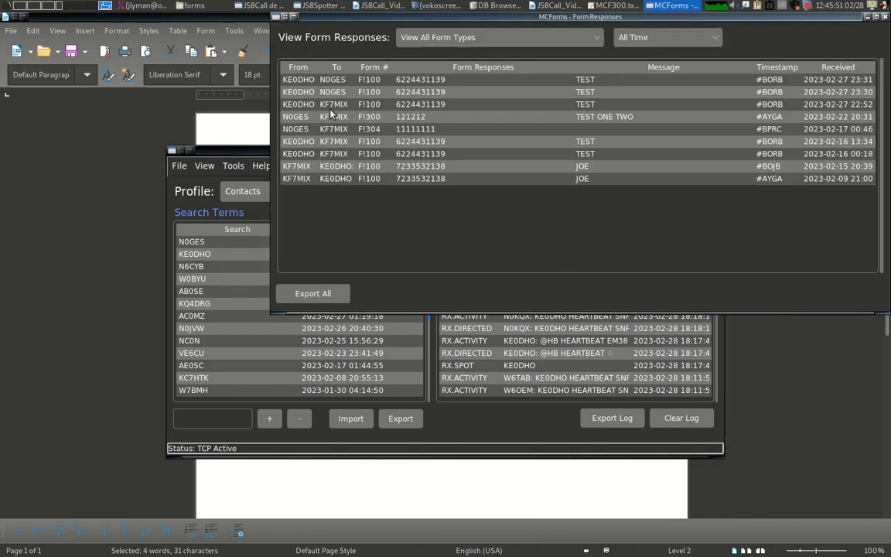
key("Escape")
Manually send the F!100 Expect response as MSG, entering the receiving station's callsign as the recipient
left_click(233, 165)
left_click(256, 199)
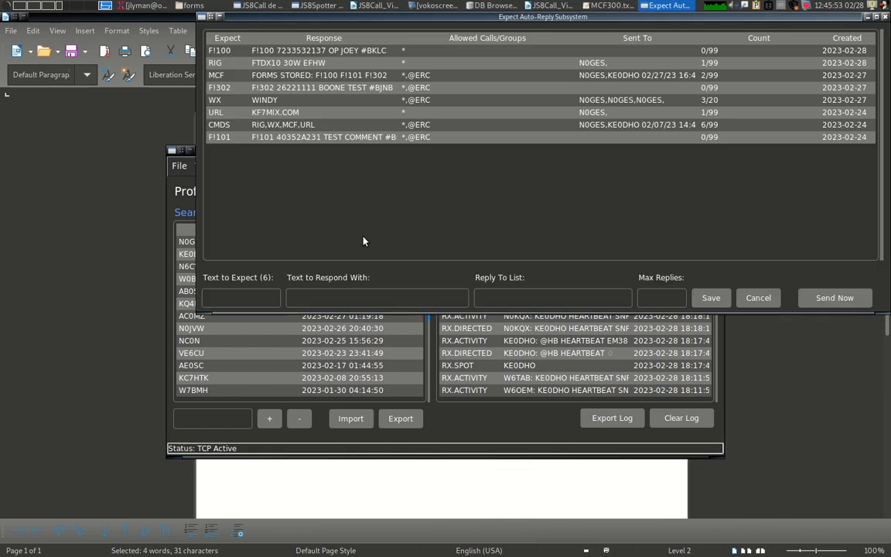
left_click(240, 53)
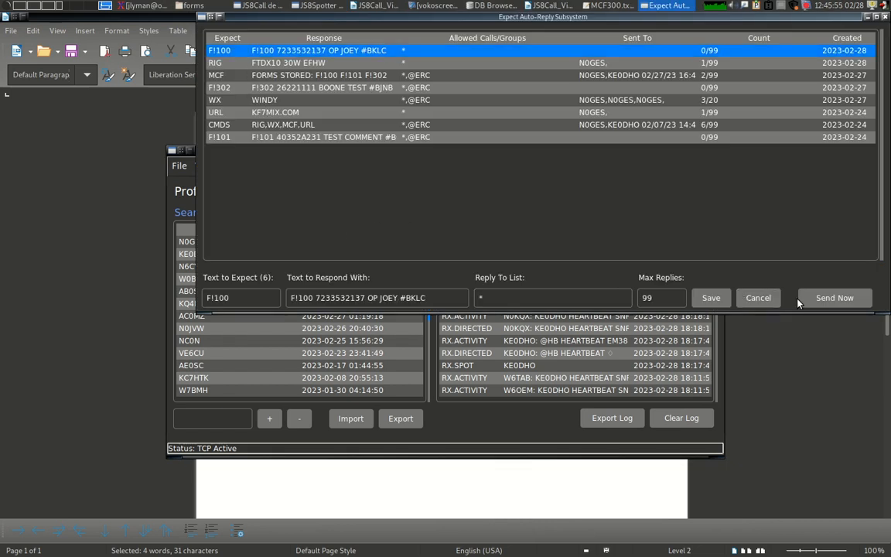
left_click(826, 299)
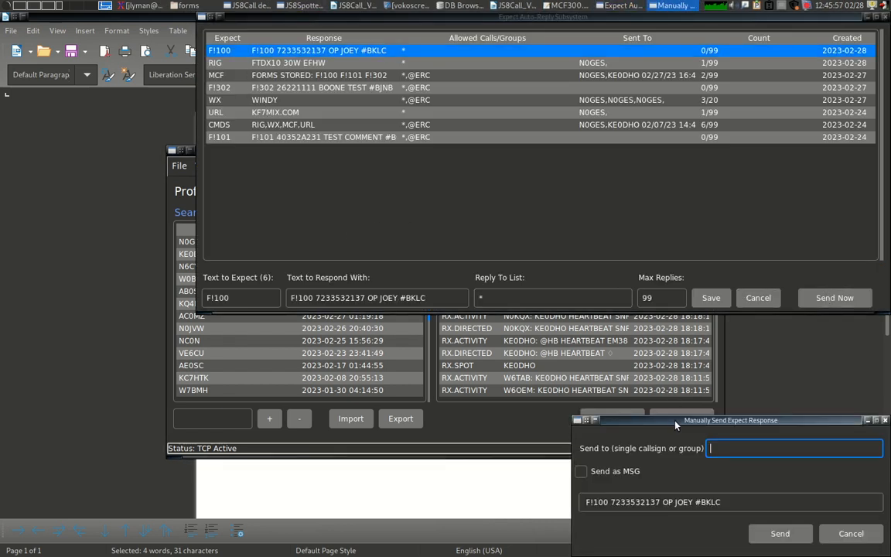
type("KE0DHO")
left_click(324, 276)
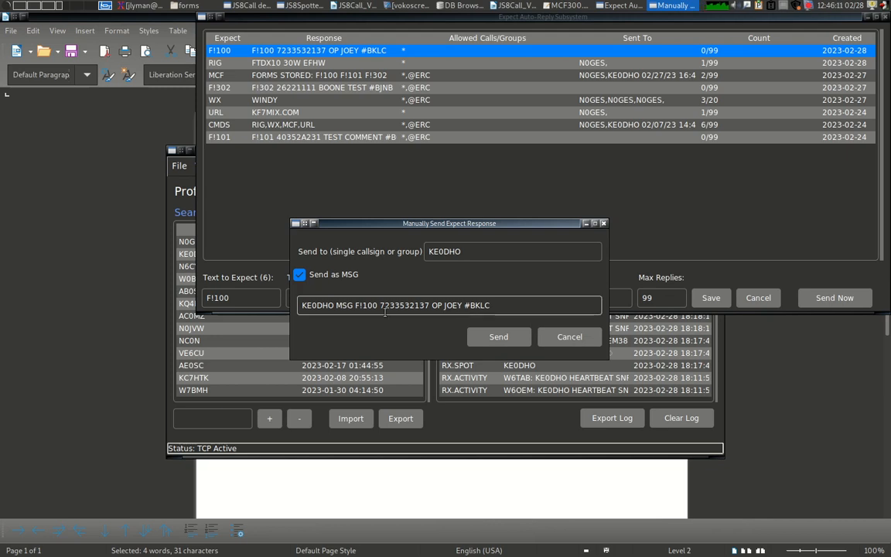
left_click(498, 336)
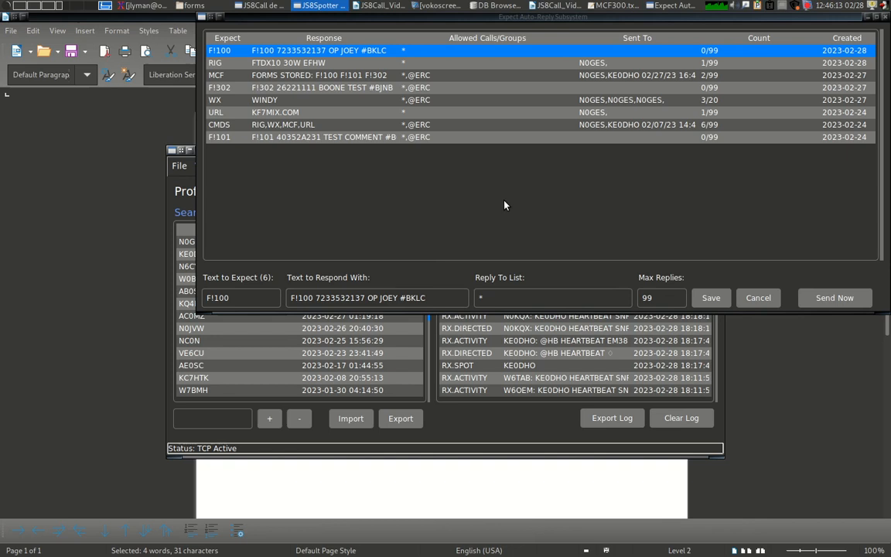
Close Expect, switch to the JS8Call_Video6.odt outline in LibreOffice Writer, and highlight the topic "Need for coordination"
left_click_drag(454, 21, 429, 51)
key("Escape")
left_click(391, 9)
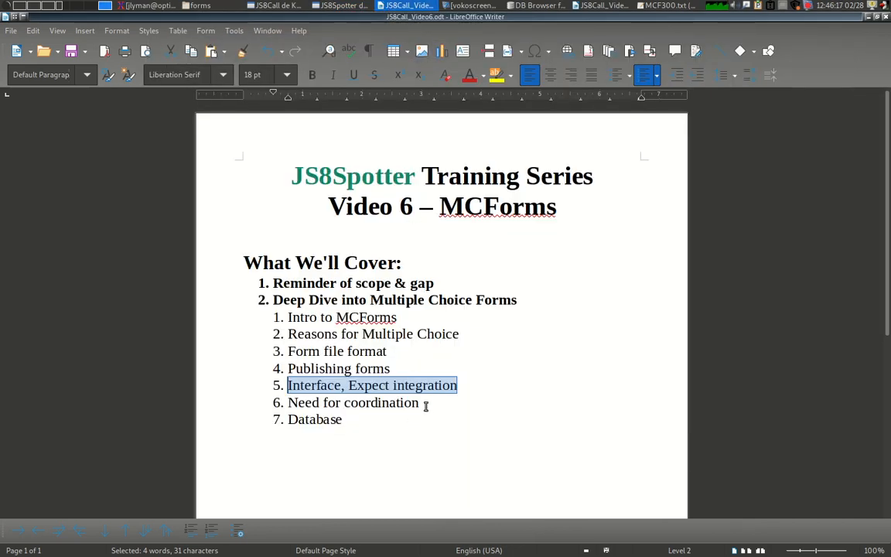
left_click_drag(424, 404, 280, 403)
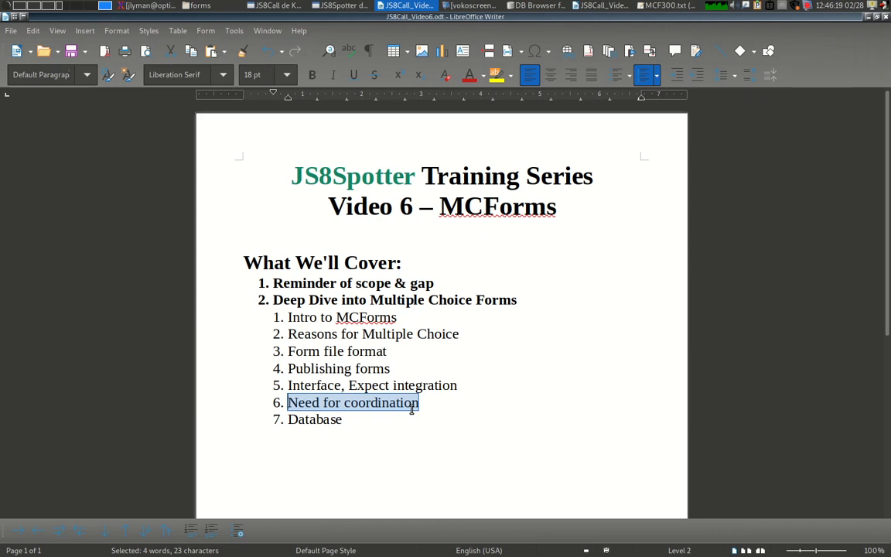